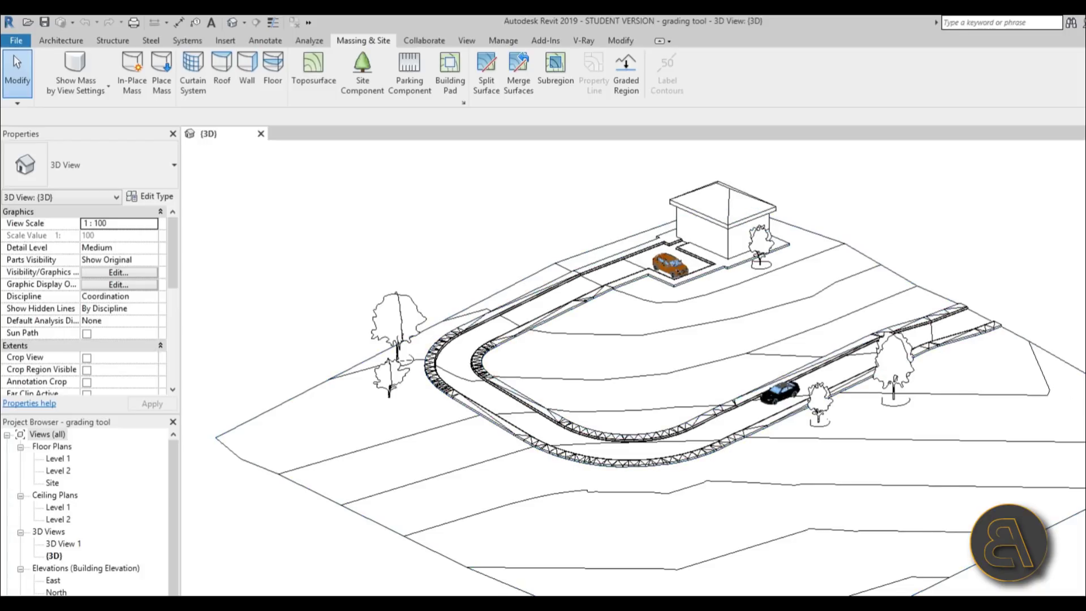
shift+middle_drag(903, 563, 808, 526)
scroll(847, 544, up, 2)
scroll(847, 544, down, 1)
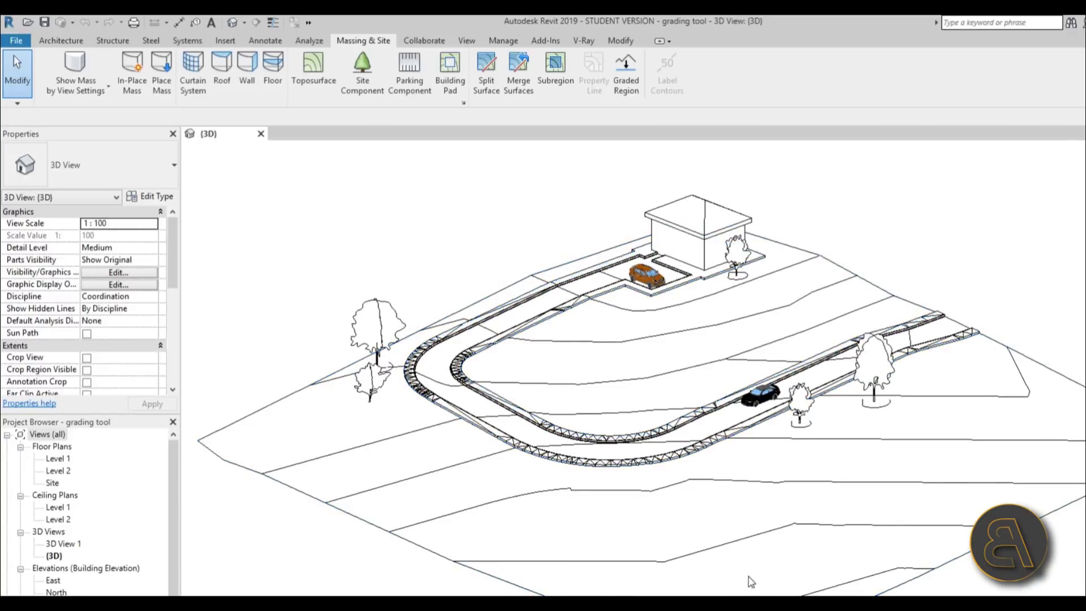
shift+middle_drag(633, 249, 741, 568)
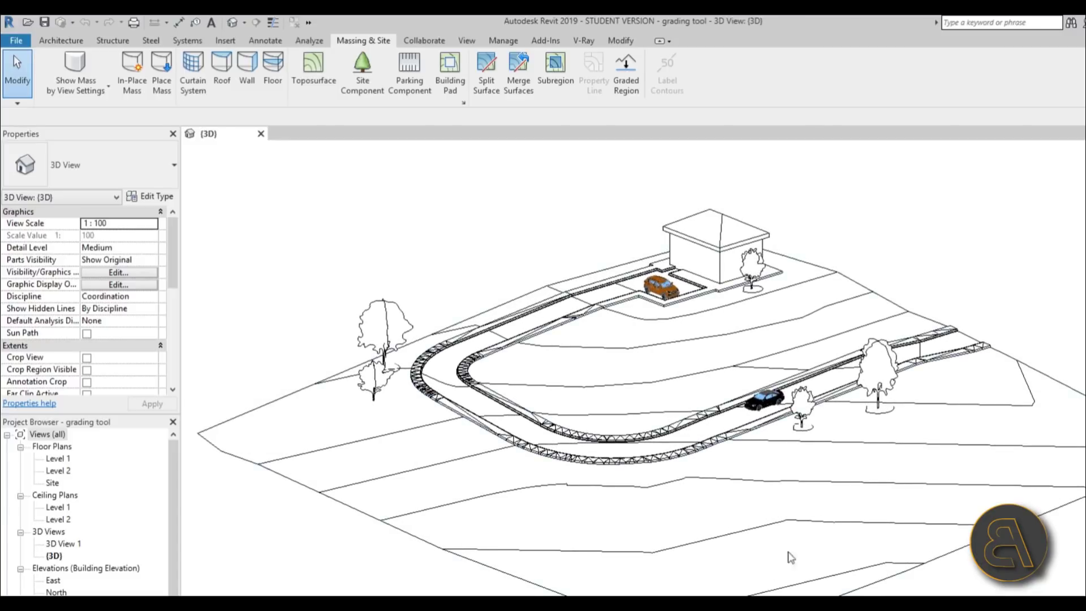
shift+middle_drag(678, 367, 940, 557)
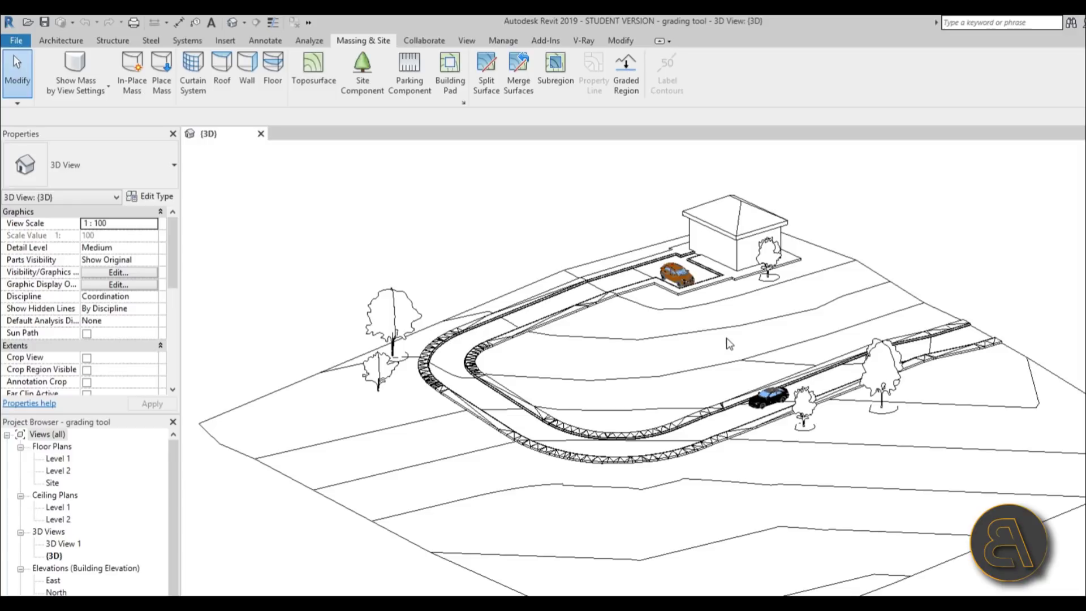
mouse_move(728, 344)
shift+middle_down()
mouse_move(891, 257)
mouse_move(939, 210)
mouse_move(860, 249)
mouse_move(726, 354)
shift+middle_up()
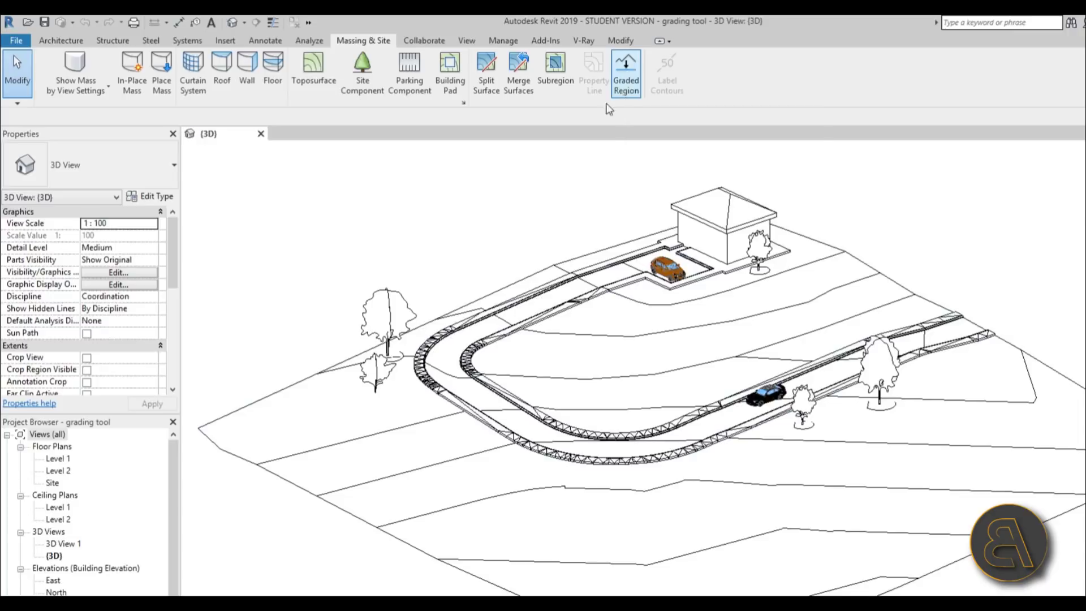
- Rename the second project phase to New Construction 1 in the Phasing settings
click(502, 41)
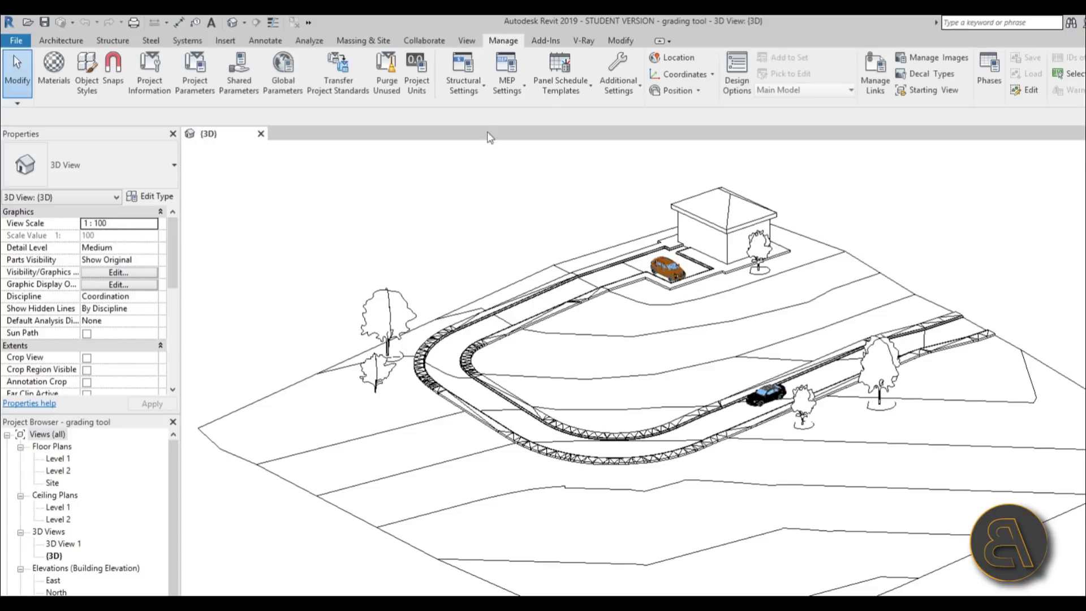
click(982, 87)
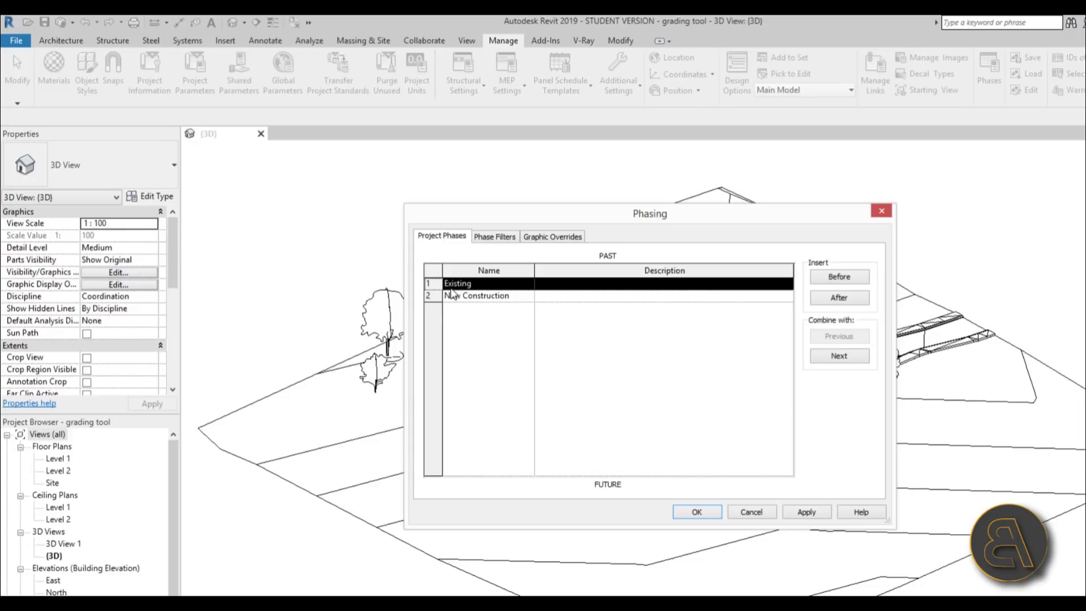
click(472, 297)
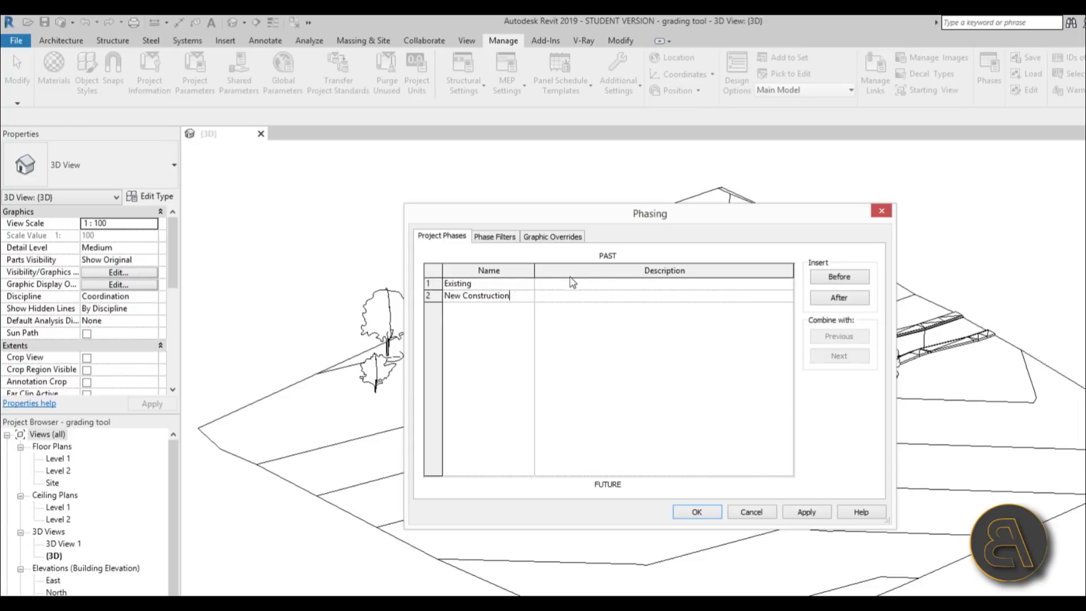
text(1)
key(Tab)
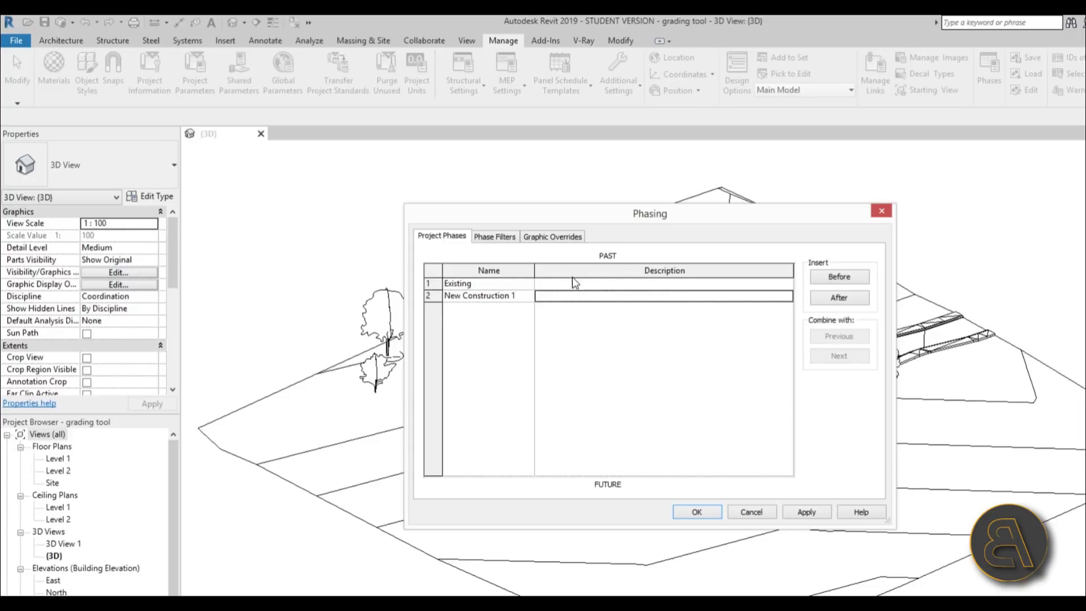
- Add a project phase named New Consstruction 2 after New Construction 1 and save the phasing settings
click(527, 299)
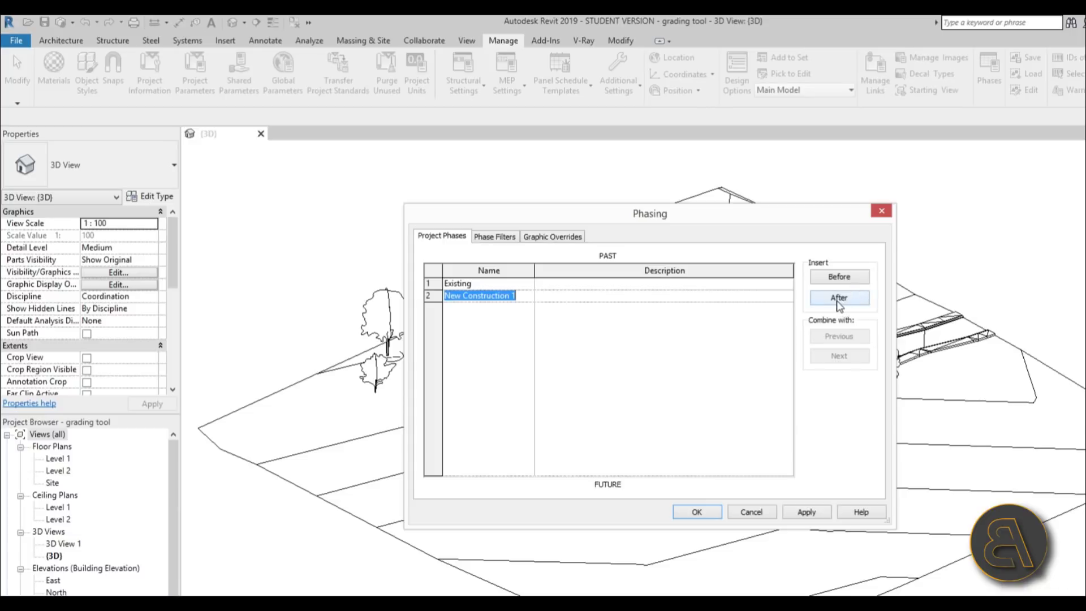
click(839, 298)
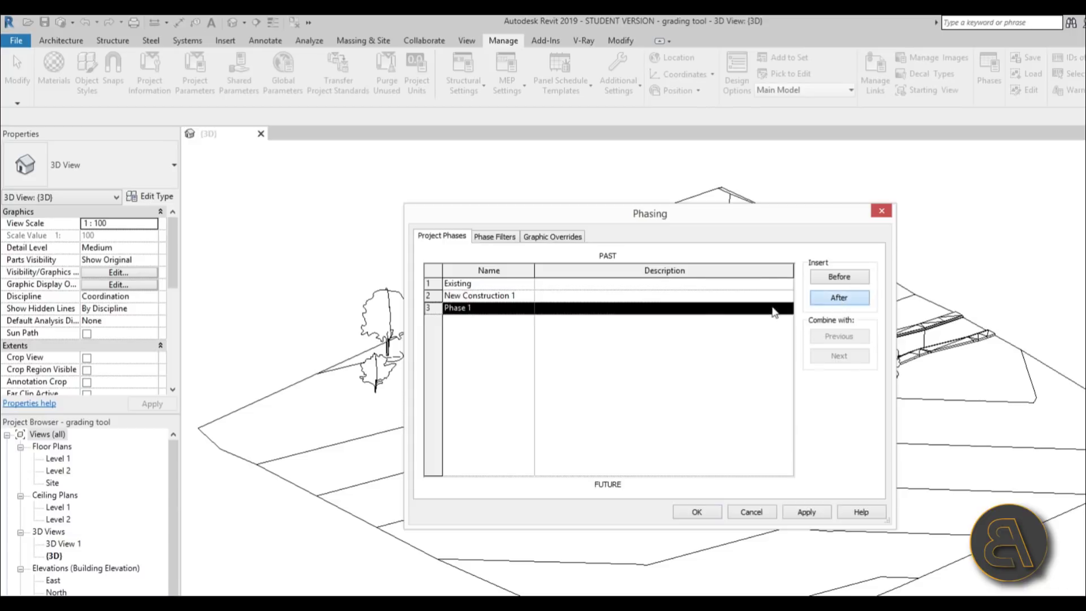
click(506, 311)
text(N)
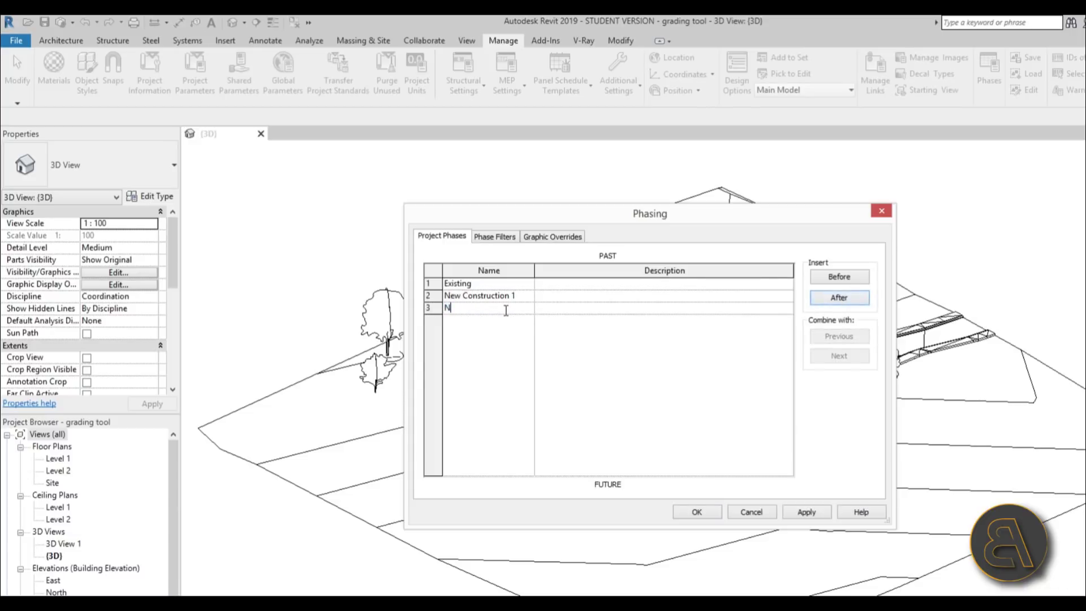
text(ew consc)
key(BackSpace)
text(C)
click(516, 322)
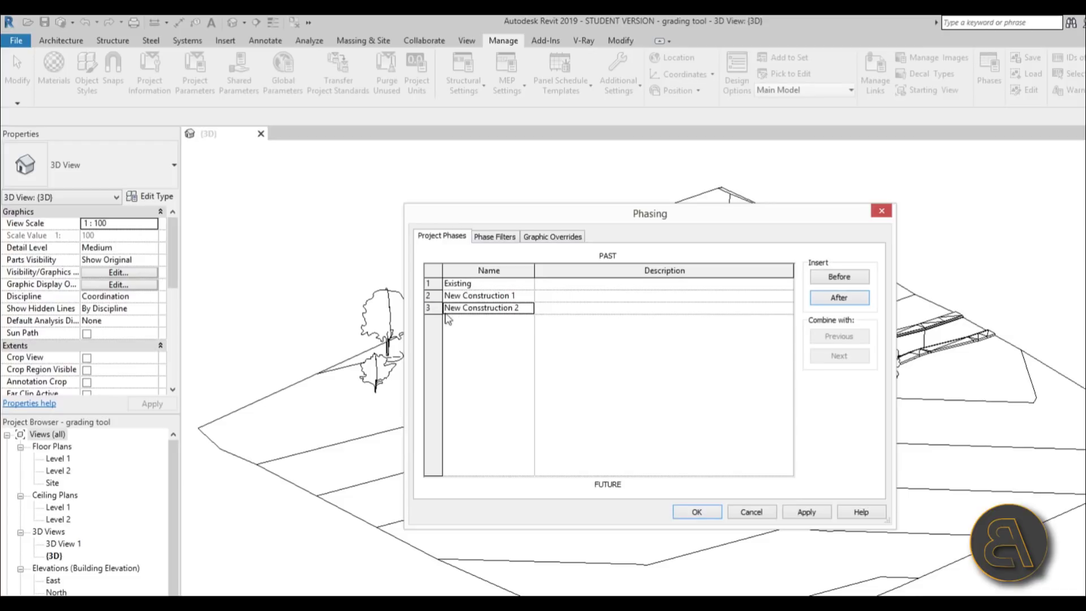
click(803, 515)
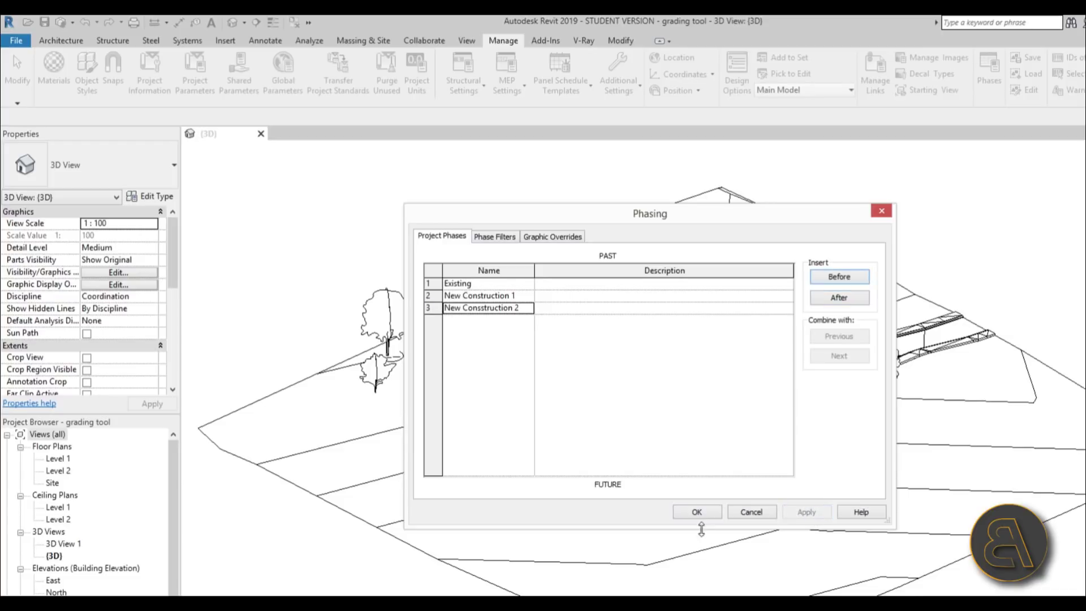
click(697, 512)
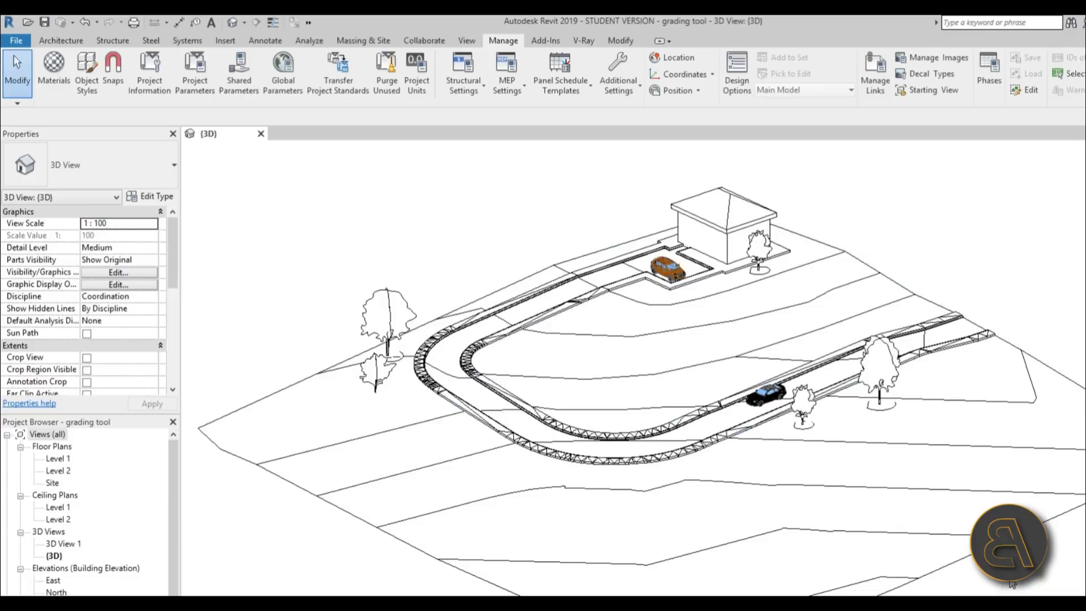
- Set the toposurface's Phase Created property to Existing, leaving Phase Demolished at None
click(955, 571)
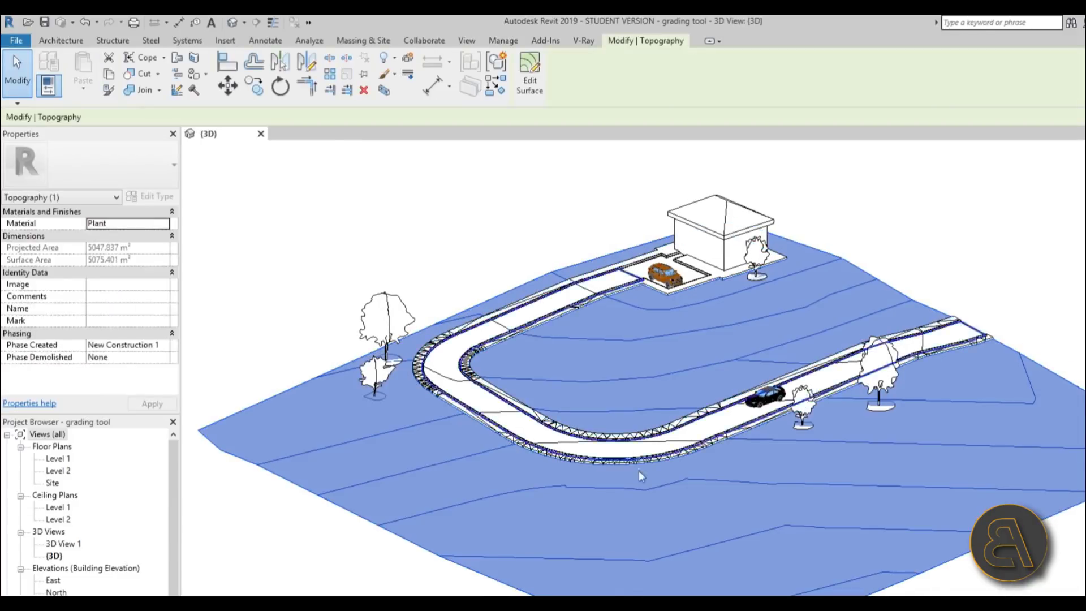
middle_drag(370, 594, 386, 580)
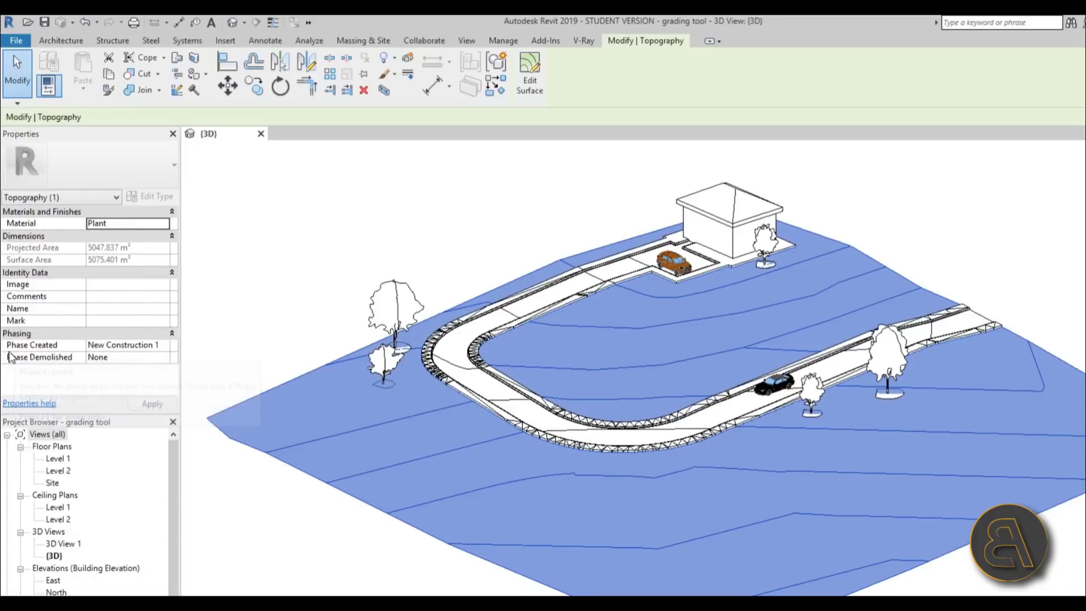
click(163, 351)
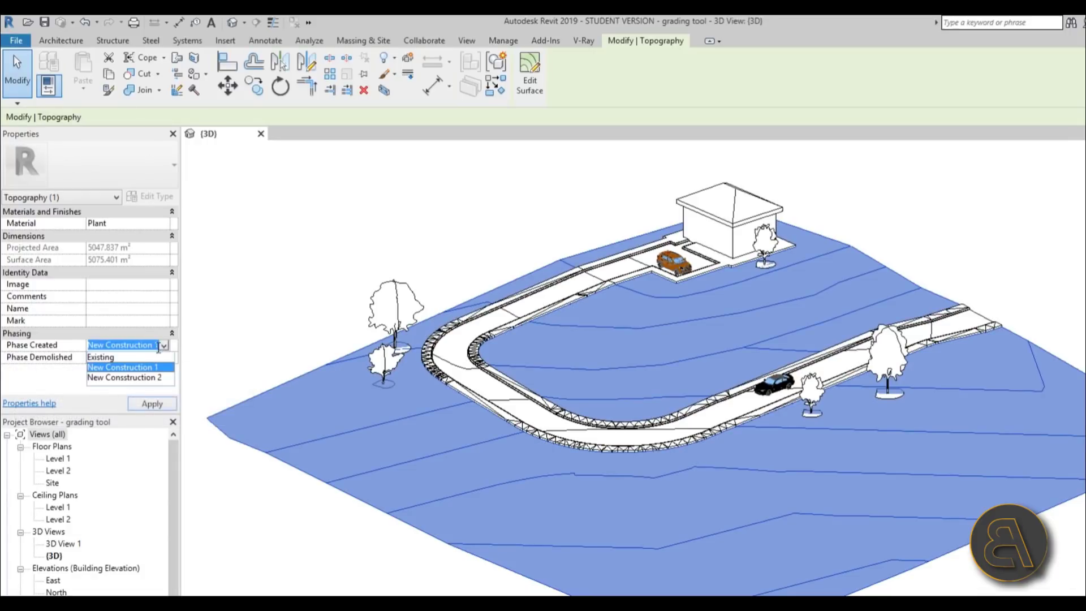
click(97, 357)
click(153, 404)
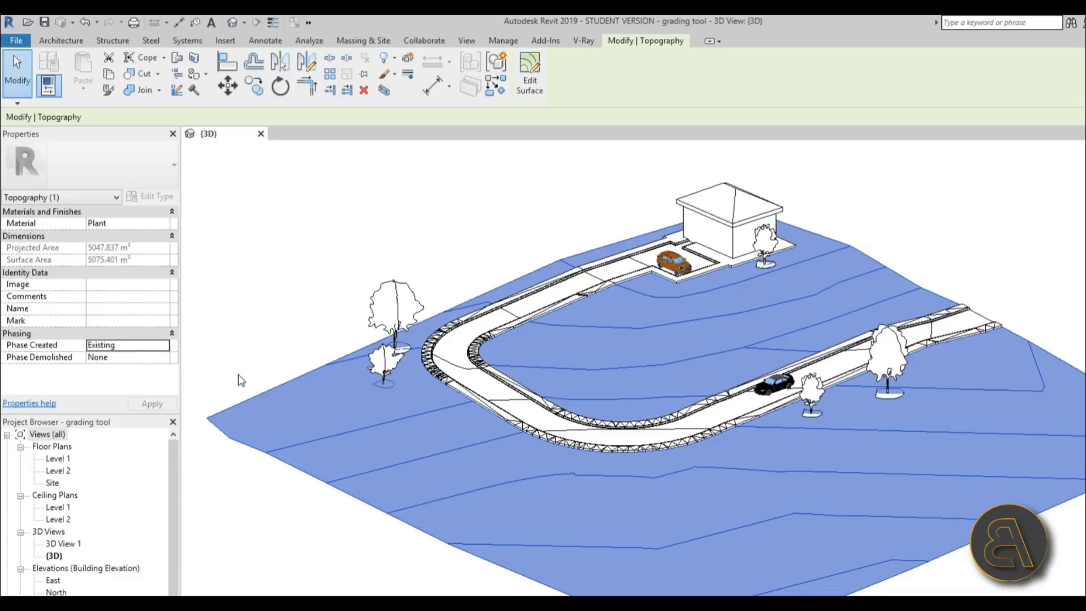
click(241, 380)
click(311, 413)
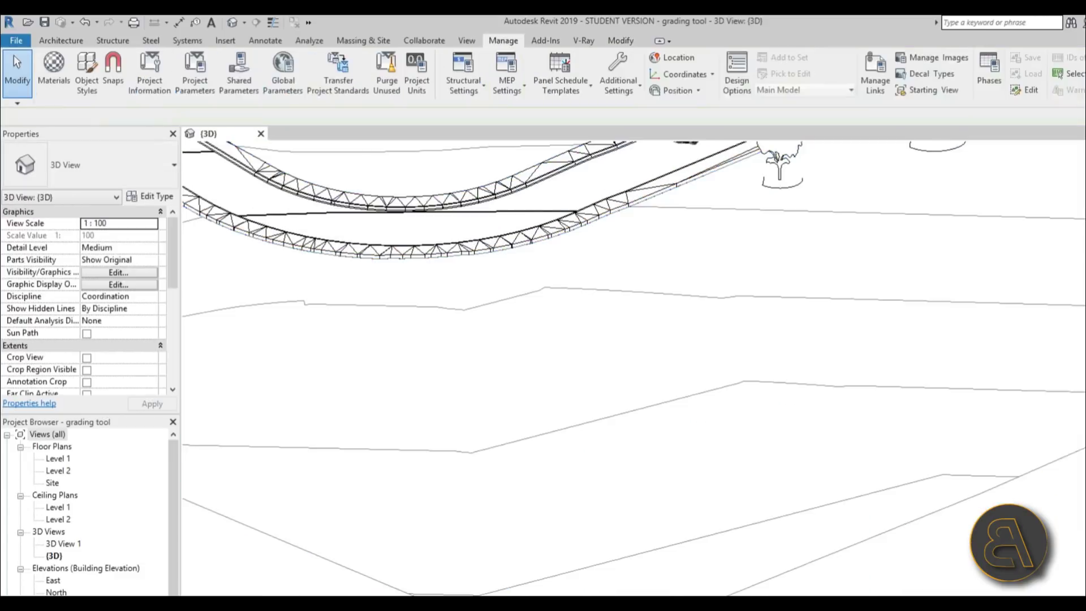
- Examine the toposurface's contour lines beside the driveway edge, the 3D view's phasing properties and the toposurface's own phase
scroll(584, 240, up, 6)
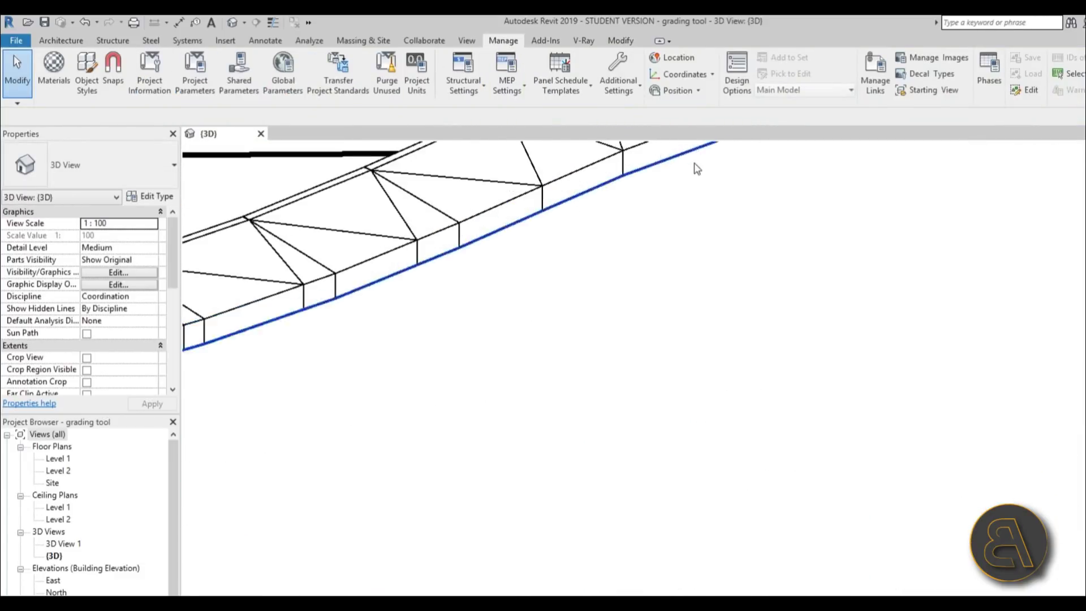
middle_drag(724, 267, 577, 534)
scroll(640, 431, up, 3)
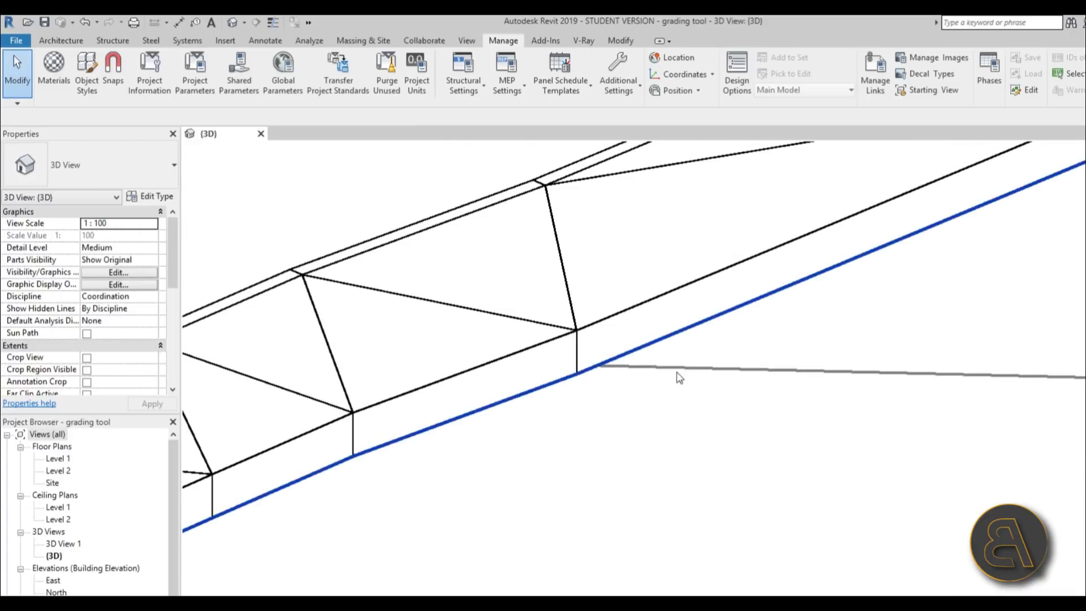
scroll(742, 374, up, 5)
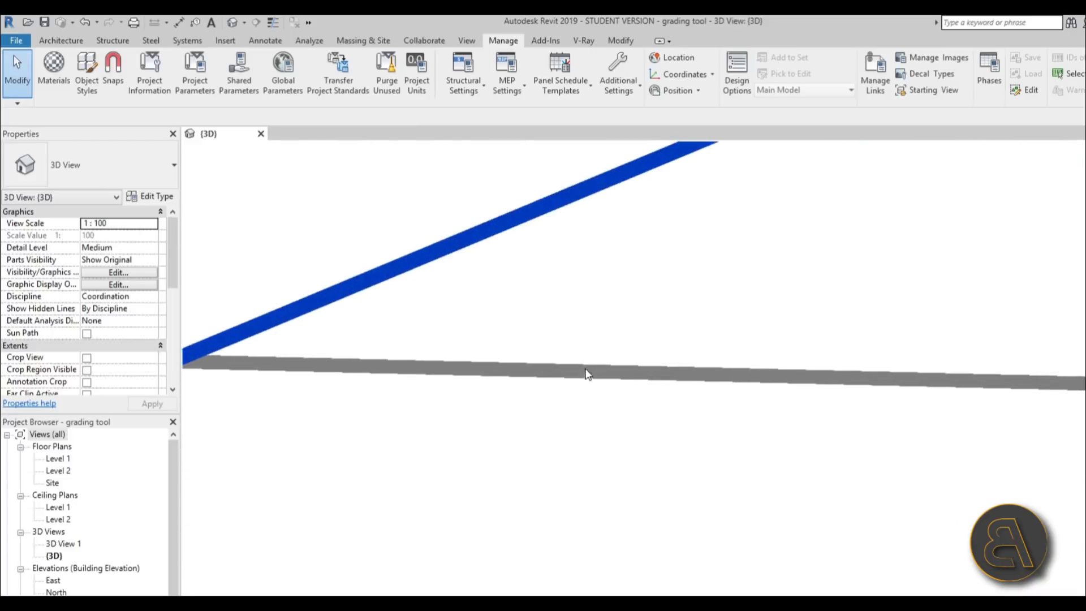
scroll(775, 461, down, 5)
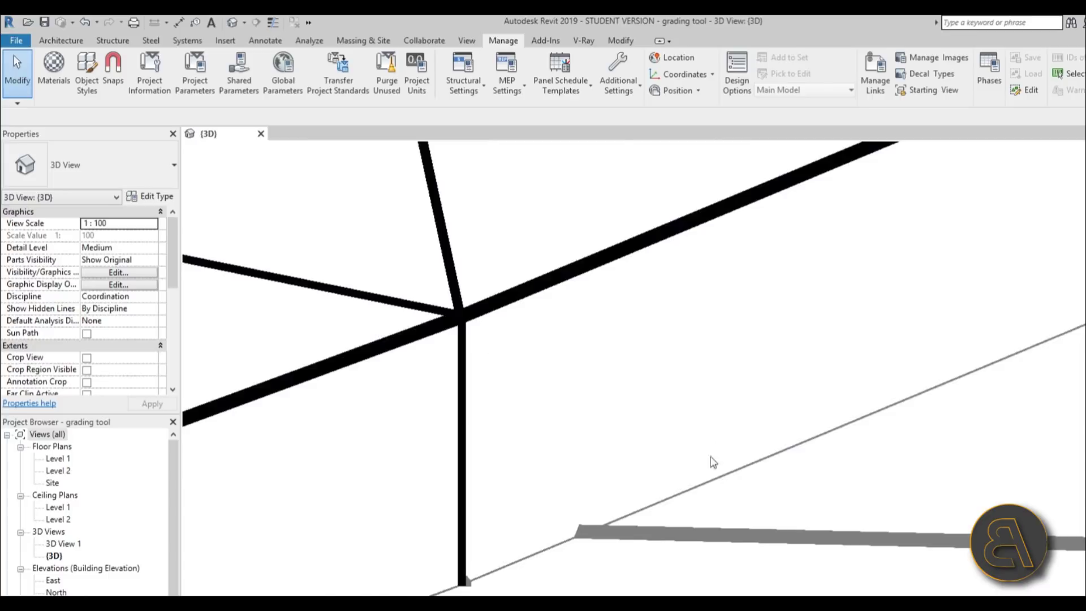
scroll(703, 388, down, 8)
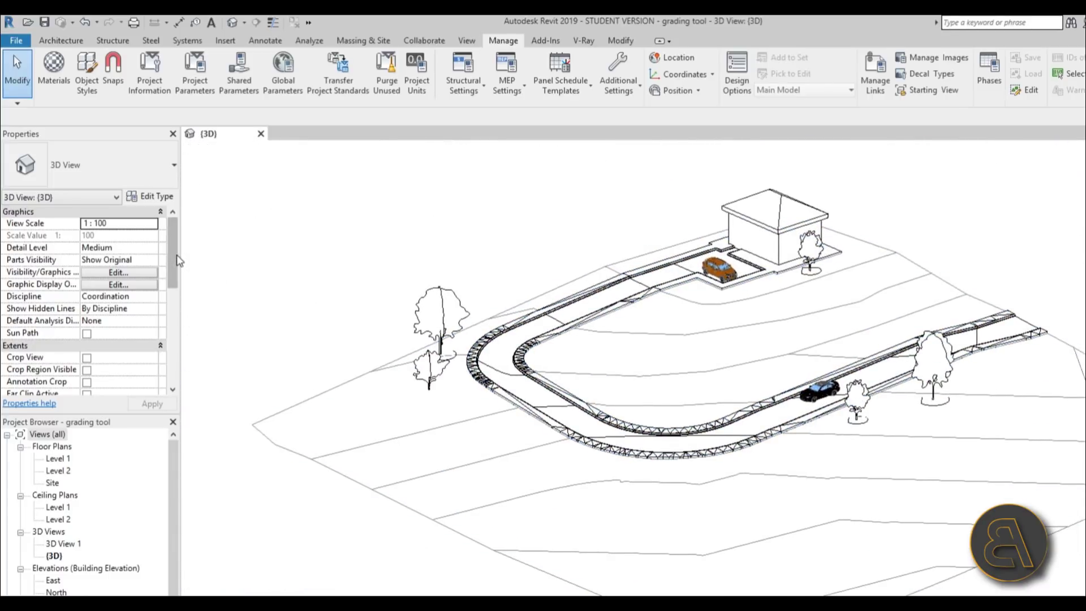
drag(173, 249, 171, 349)
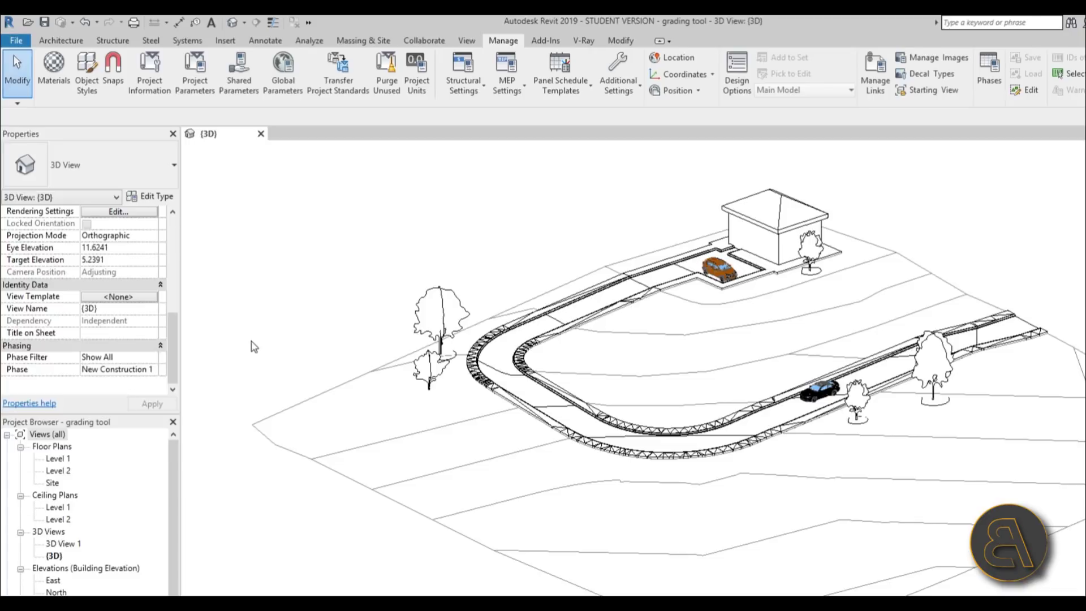
middle_drag(343, 321, 331, 330)
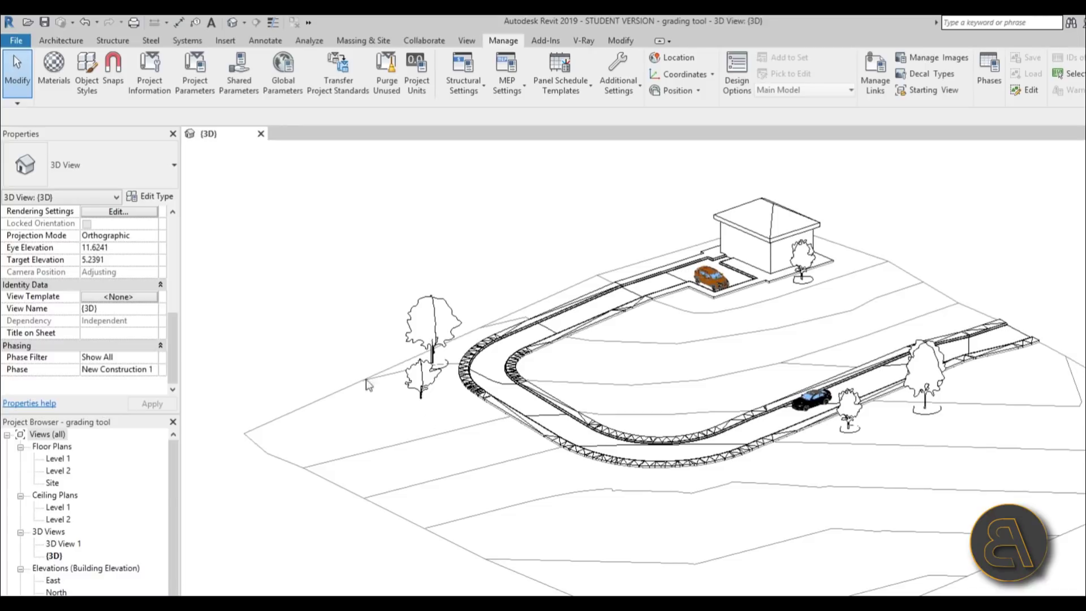
click(266, 423)
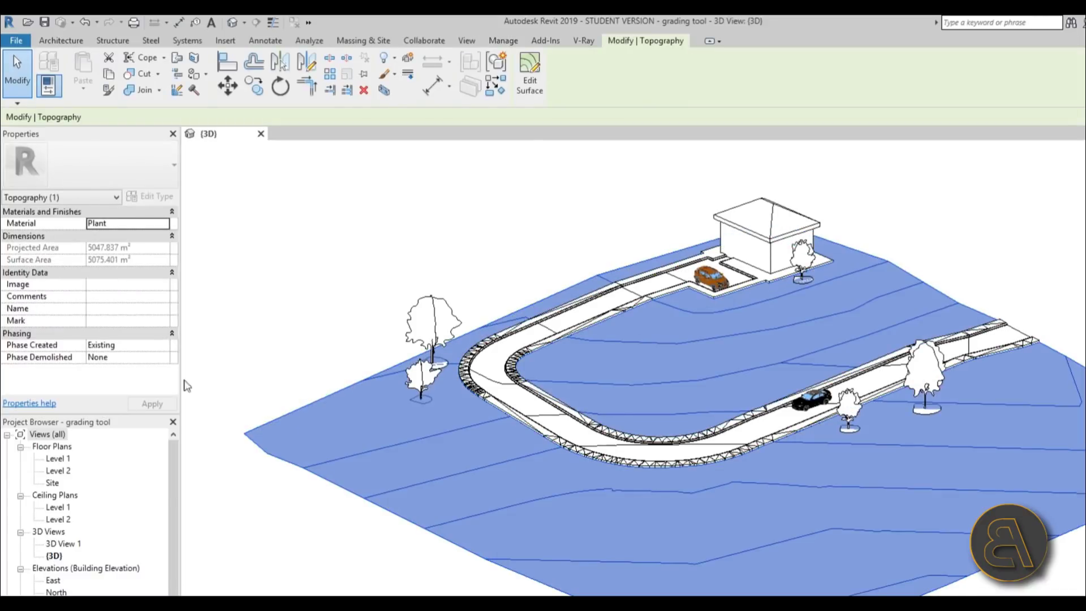
click(250, 353)
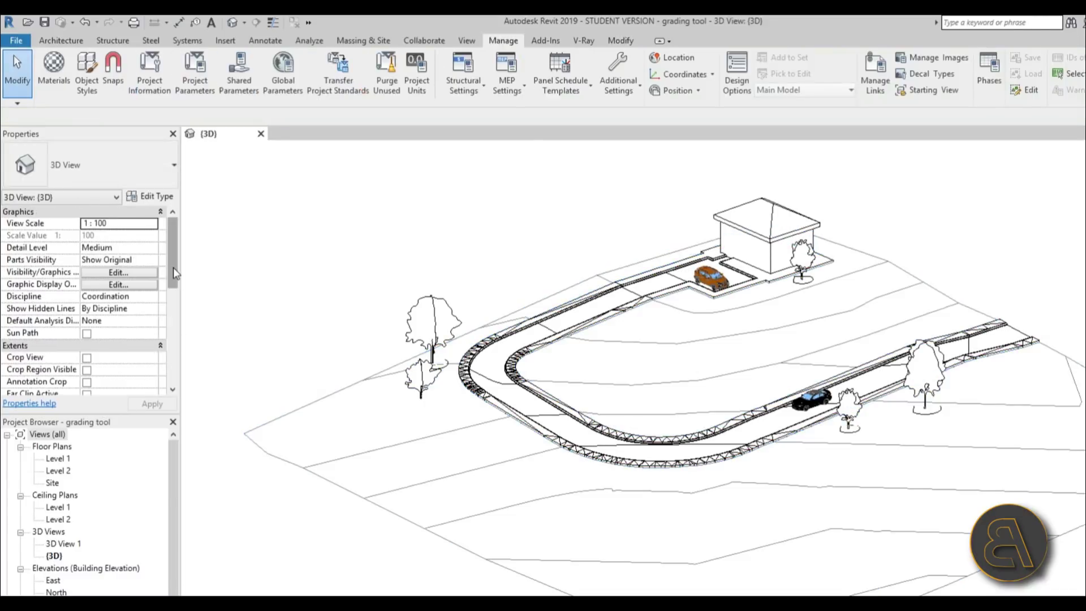
- Switch the 3D view's Phase property to New Consstruction 2 and back to New Construction 1
drag(173, 272, 173, 368)
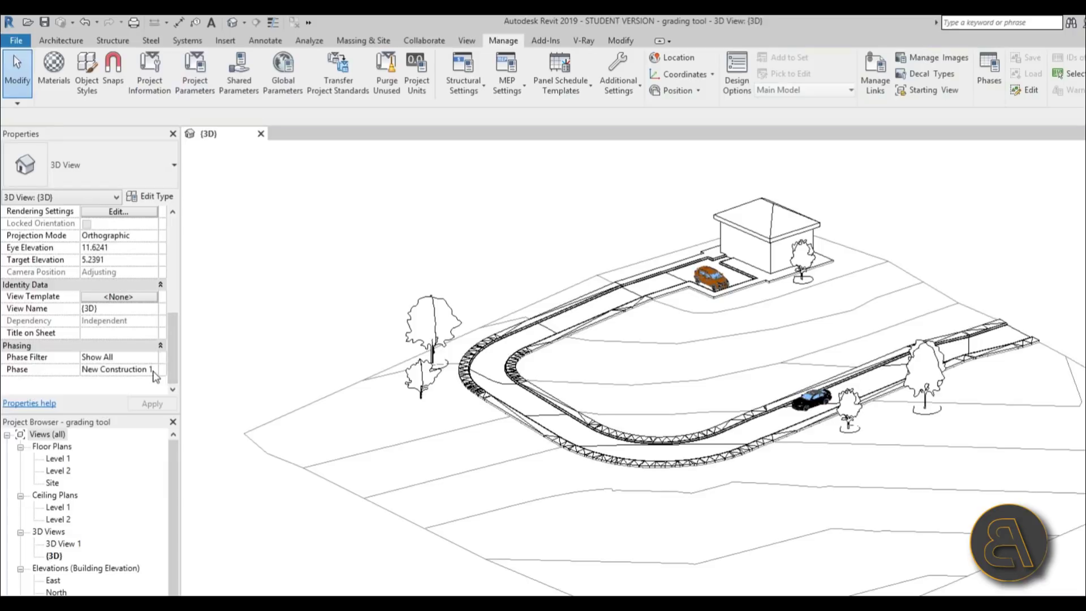
click(155, 374)
click(139, 403)
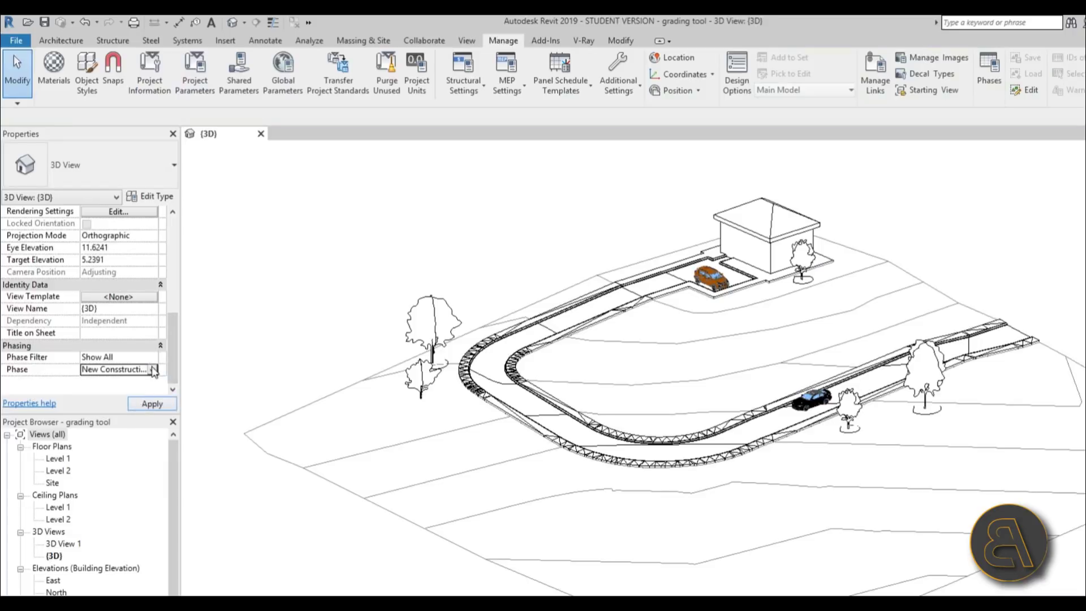
click(153, 371)
click(137, 396)
click(150, 404)
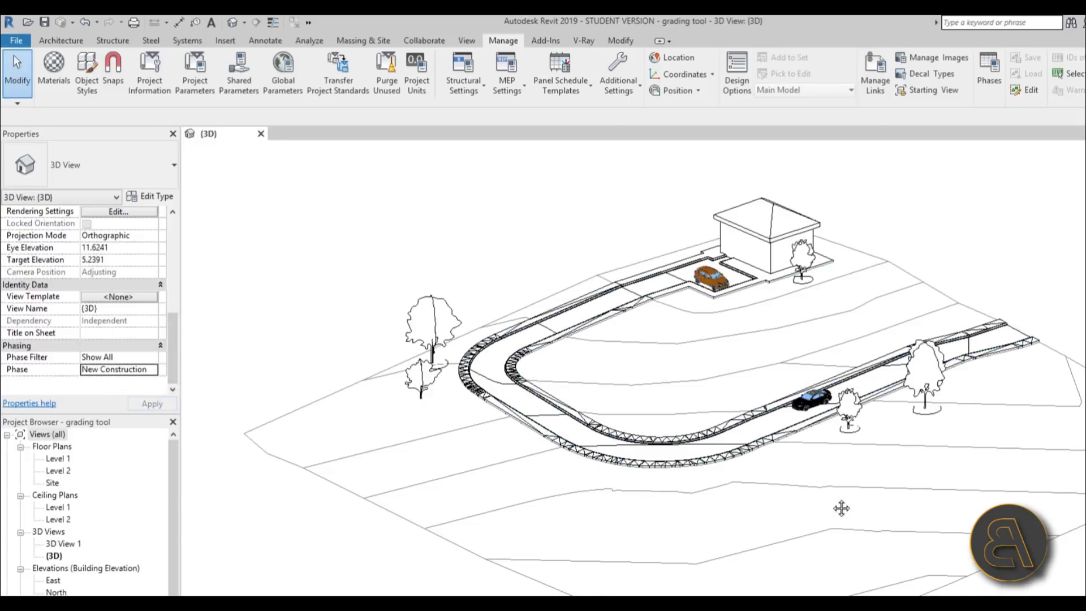
- Start a graded region on the site toposurface by creating a new toposurface exactly like the existing one
middle_drag(841, 508, 831, 494)
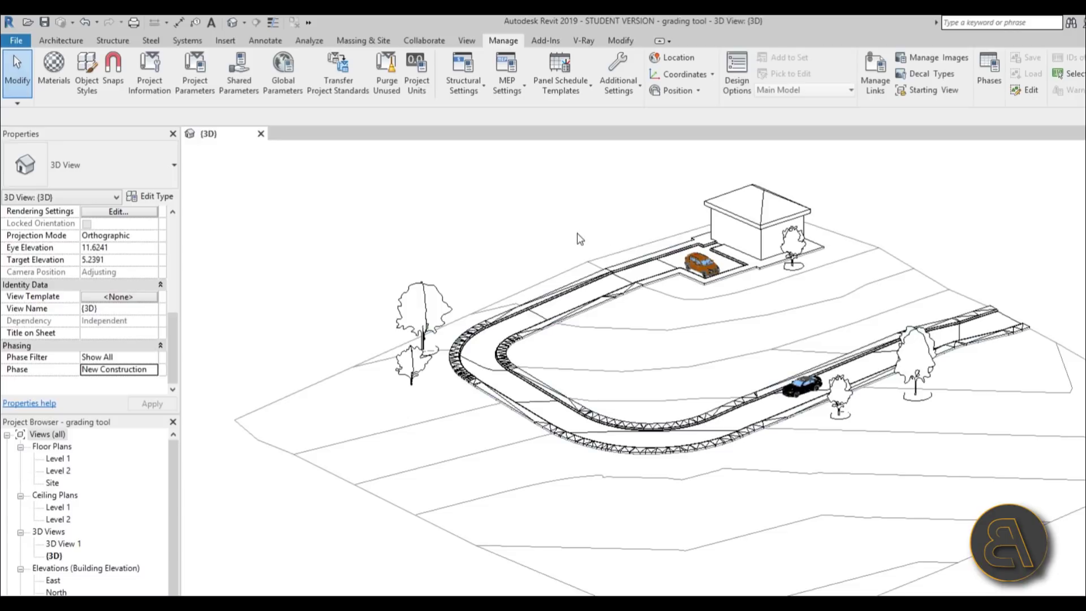
click(368, 41)
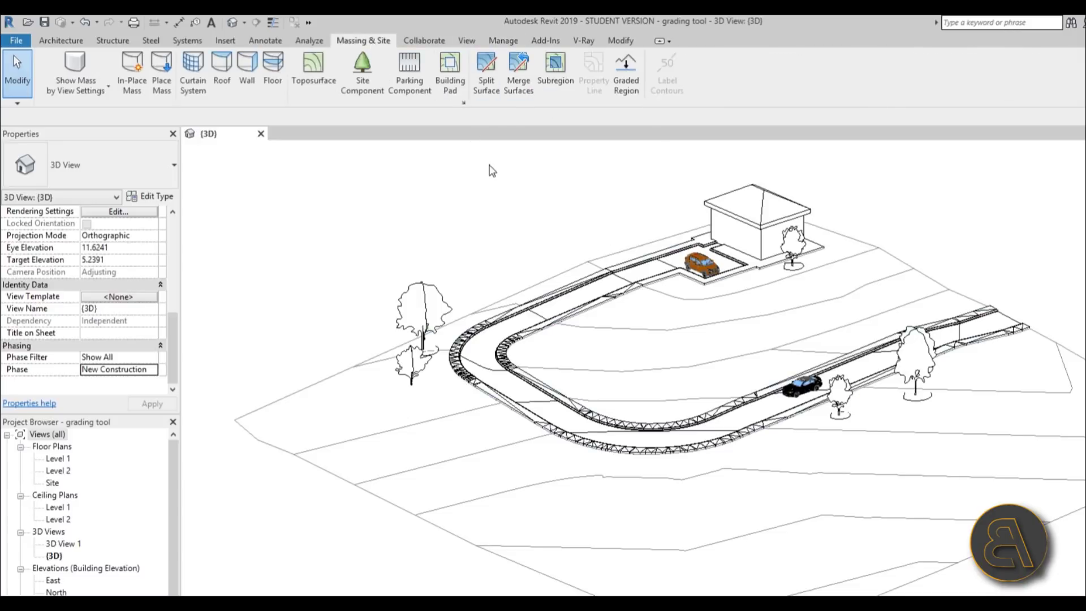
click(626, 95)
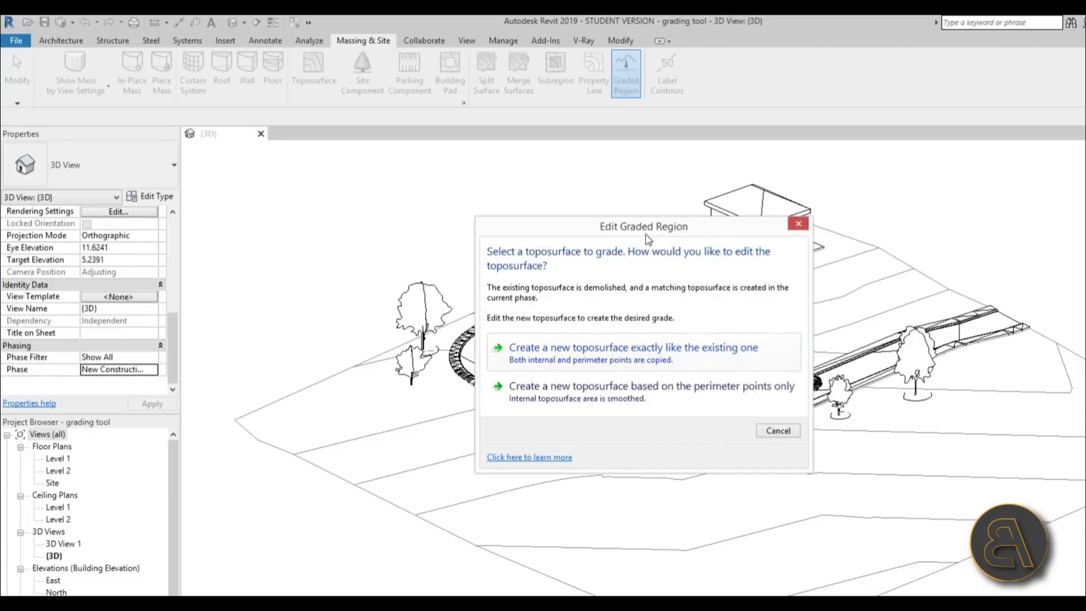
drag(649, 228, 655, 249)
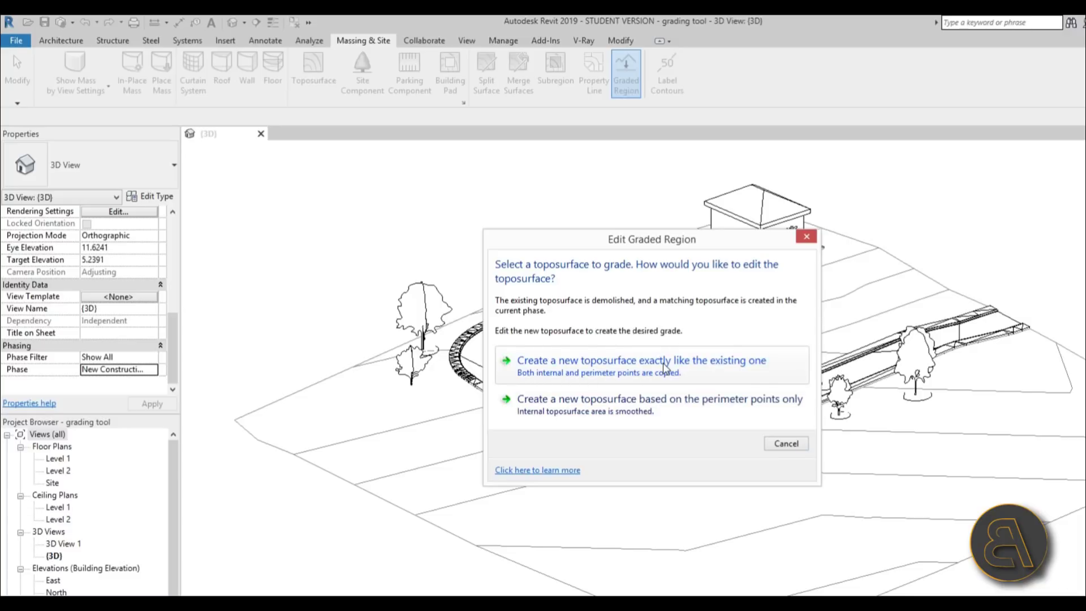
click(568, 368)
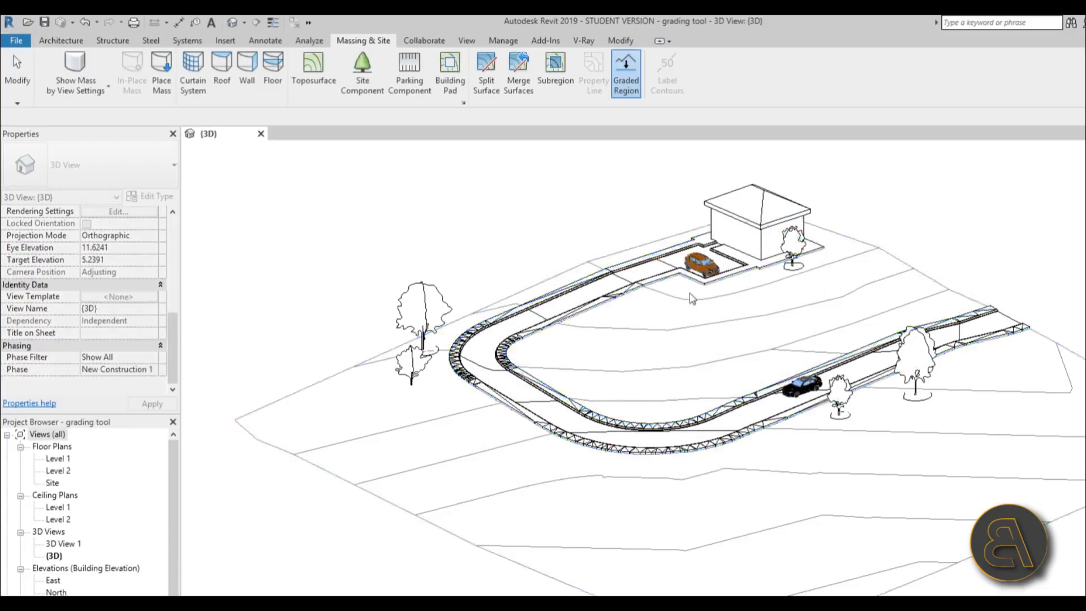
click(920, 283)
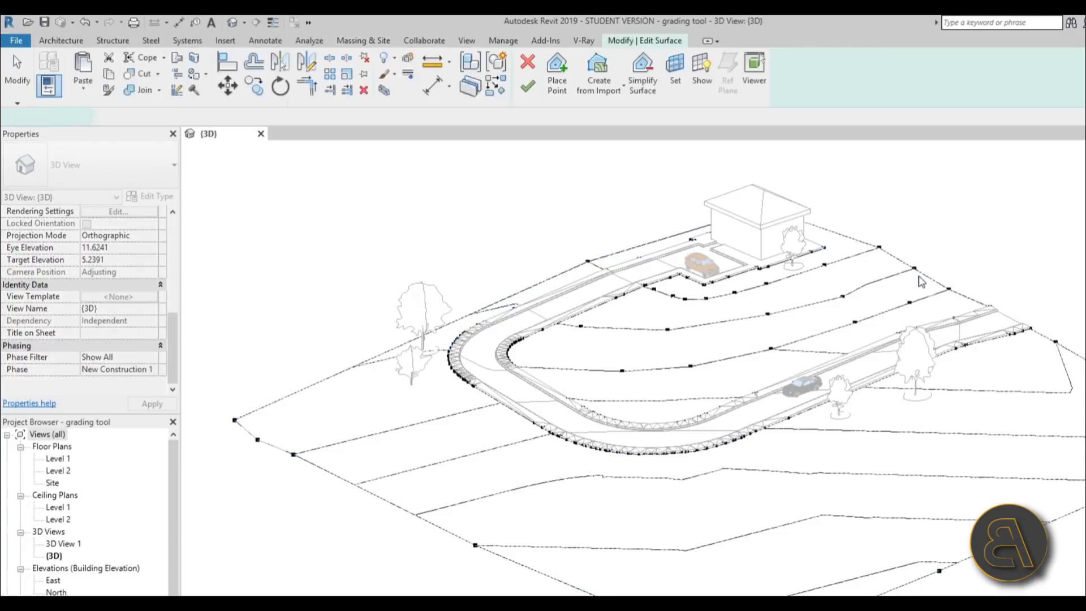
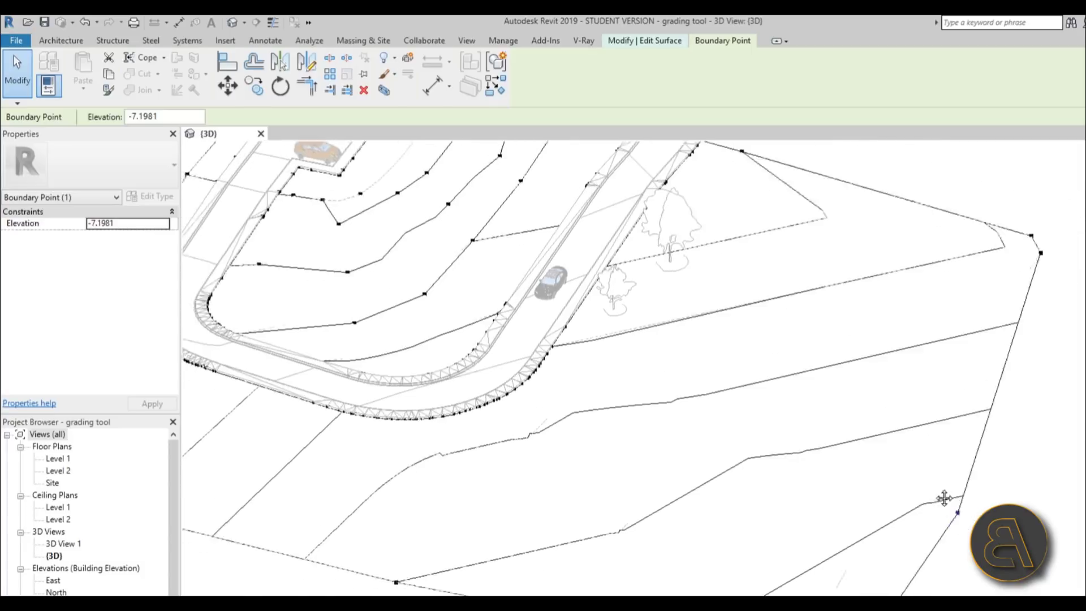
- Move the boundary points along the site's downhill edge, below the driveway bend, outward
scroll(909, 518, up, 4)
scroll(868, 545, down, 3)
middle_drag(778, 593, 910, 471)
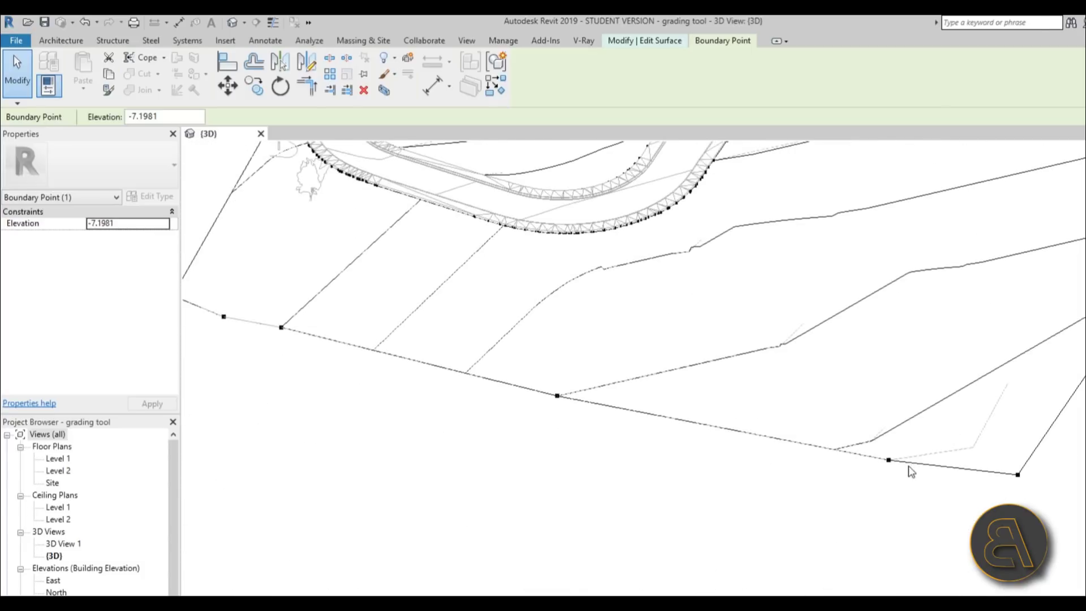
drag(890, 465, 814, 486)
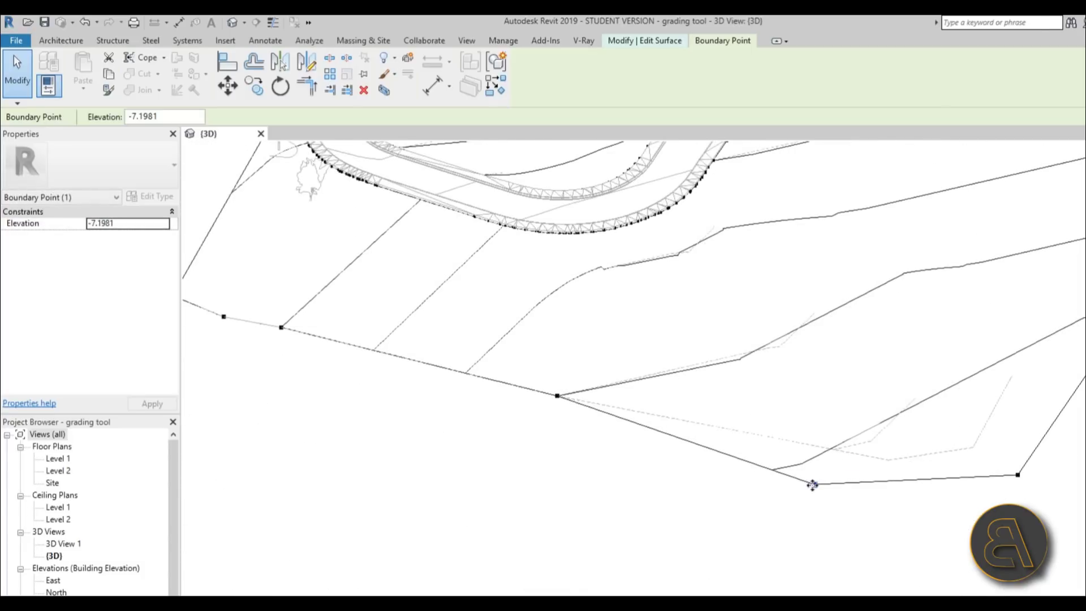
click(557, 396)
middle_drag(472, 451, 477, 520)
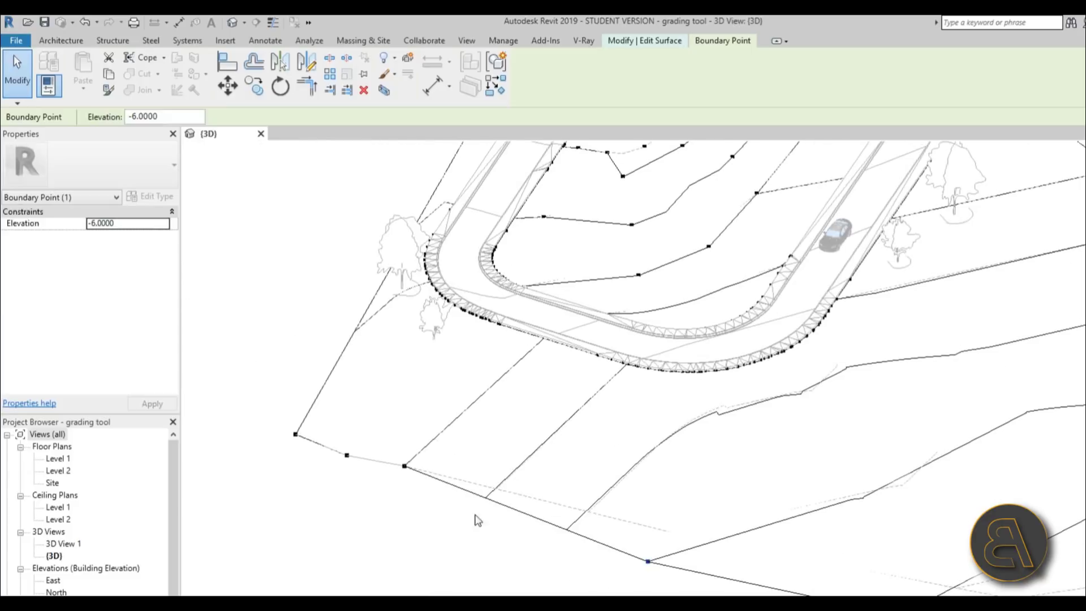
click(404, 466)
scroll(589, 444, up, 4)
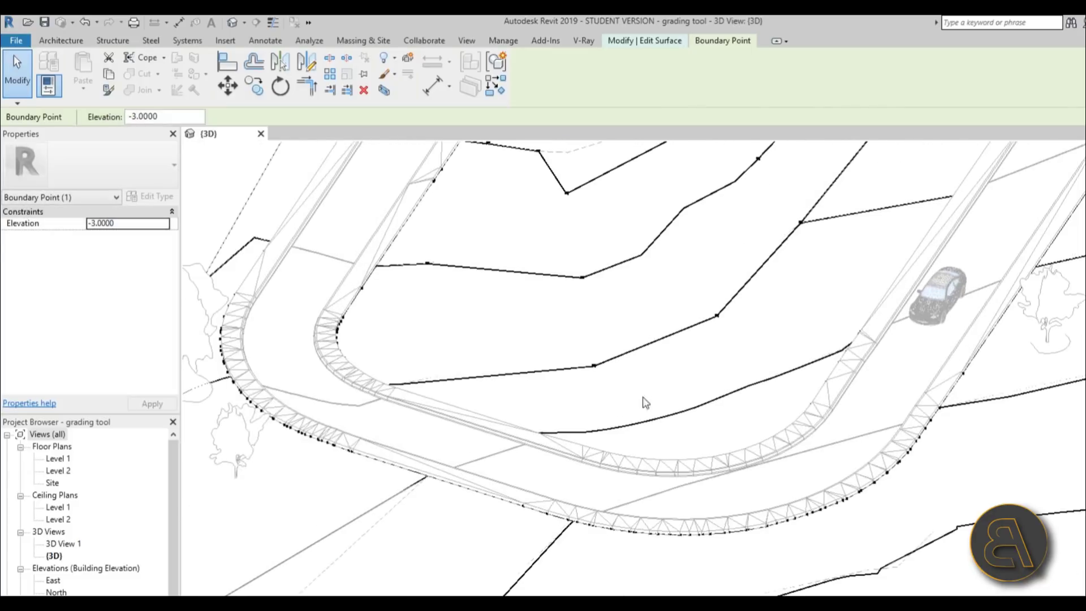
- Reposition the boundary point at elevation -3.0000 beside the driveway's outer end, reshaping the site edge there
scroll(646, 402, down, 3)
middle_drag(1052, 193, 876, 313)
scroll(876, 313, up, 3)
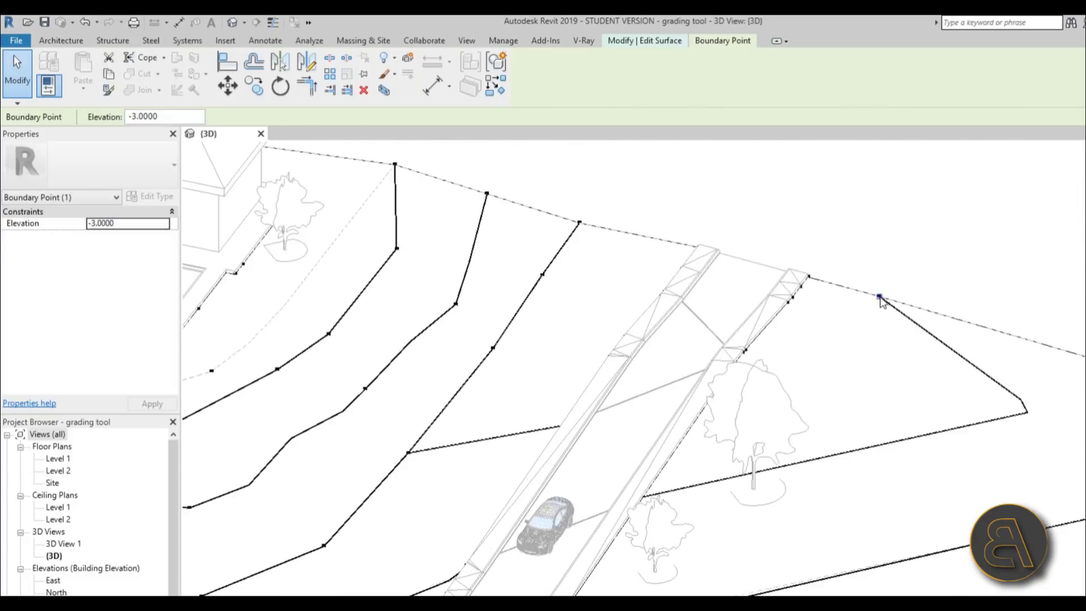
drag(881, 301, 1002, 333)
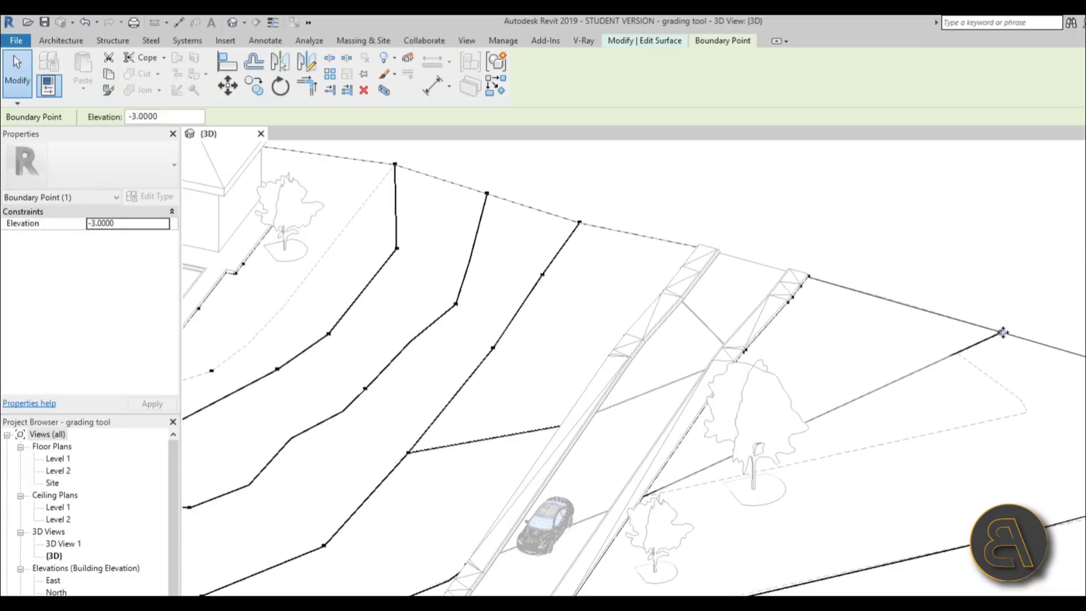
click(1037, 405)
scroll(713, 307, down, 3)
scroll(734, 291, up, 3)
click(733, 284)
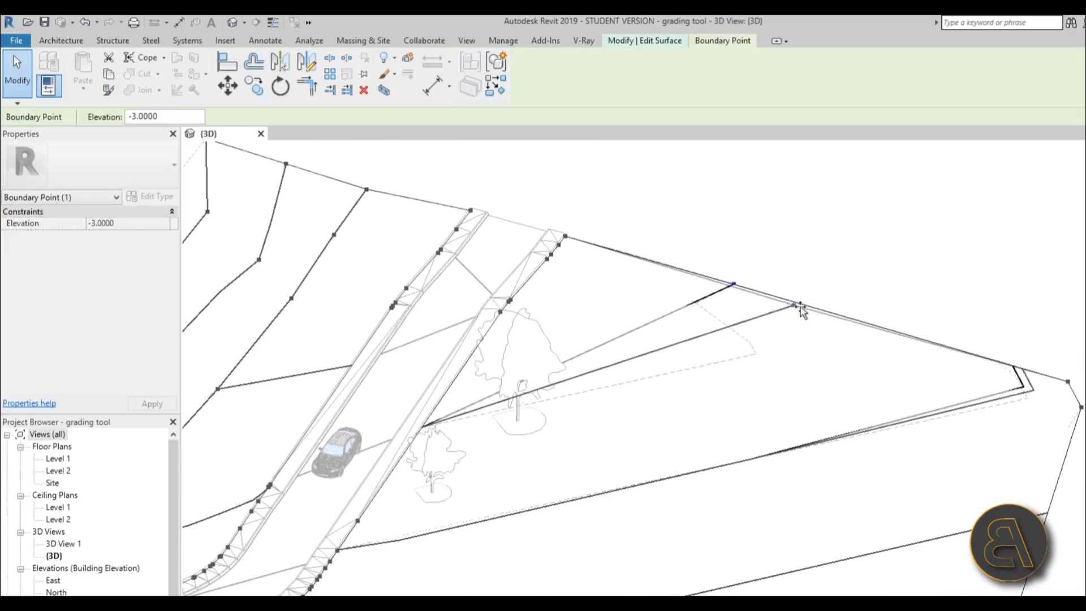
drag(799, 306, 827, 282)
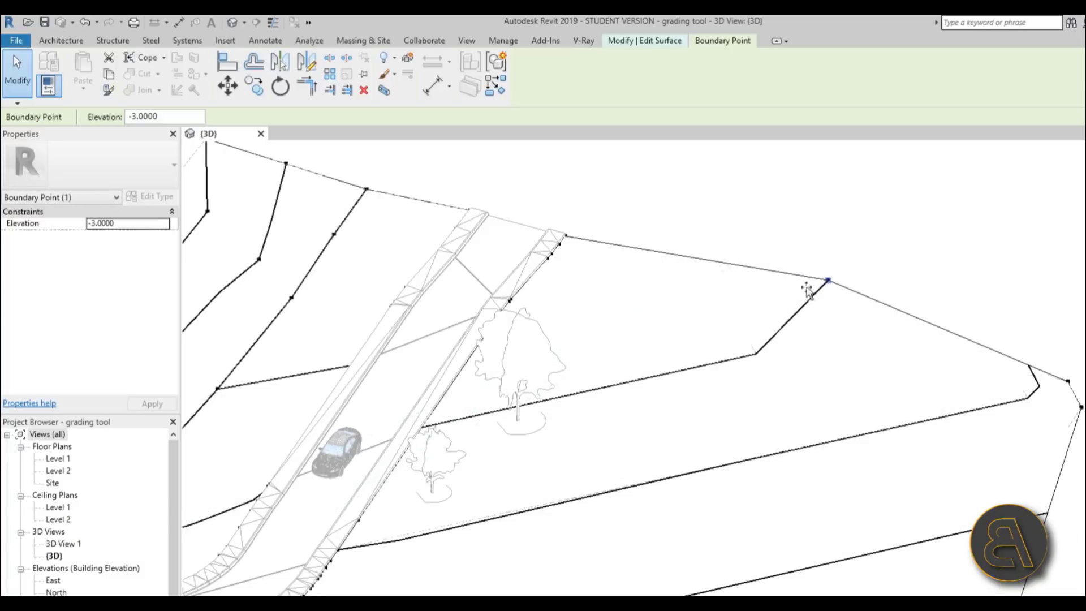
click(856, 368)
scroll(865, 357, down, 3)
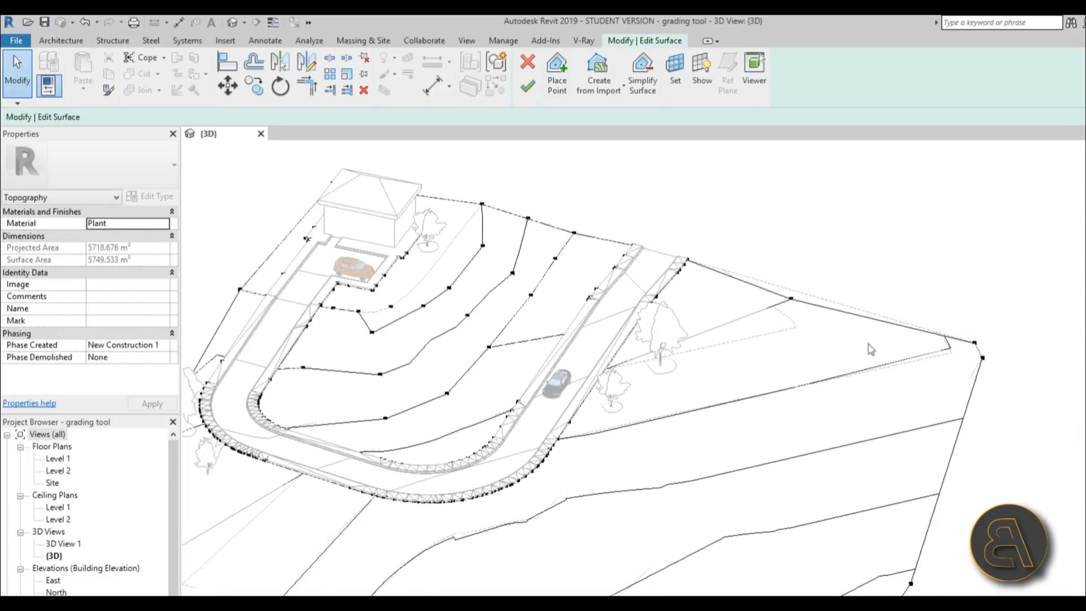
- Shift the two boundary points at the site's far corner beyond the driveway end, pulling the lower one inward
scroll(871, 349, up, 3)
click(958, 351)
drag(958, 352, 969, 347)
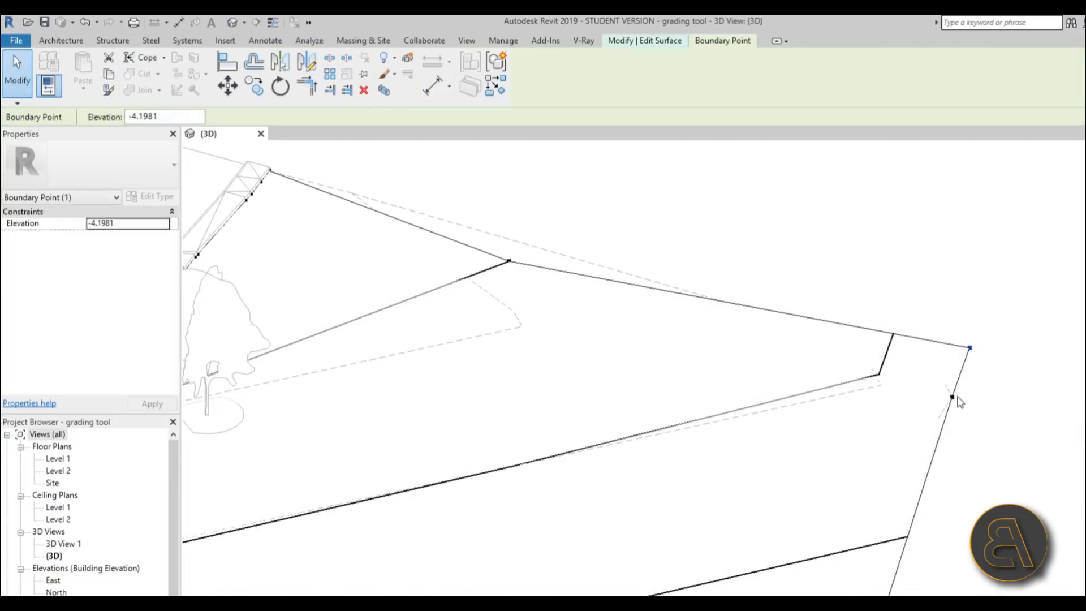
drag(955, 398, 848, 413)
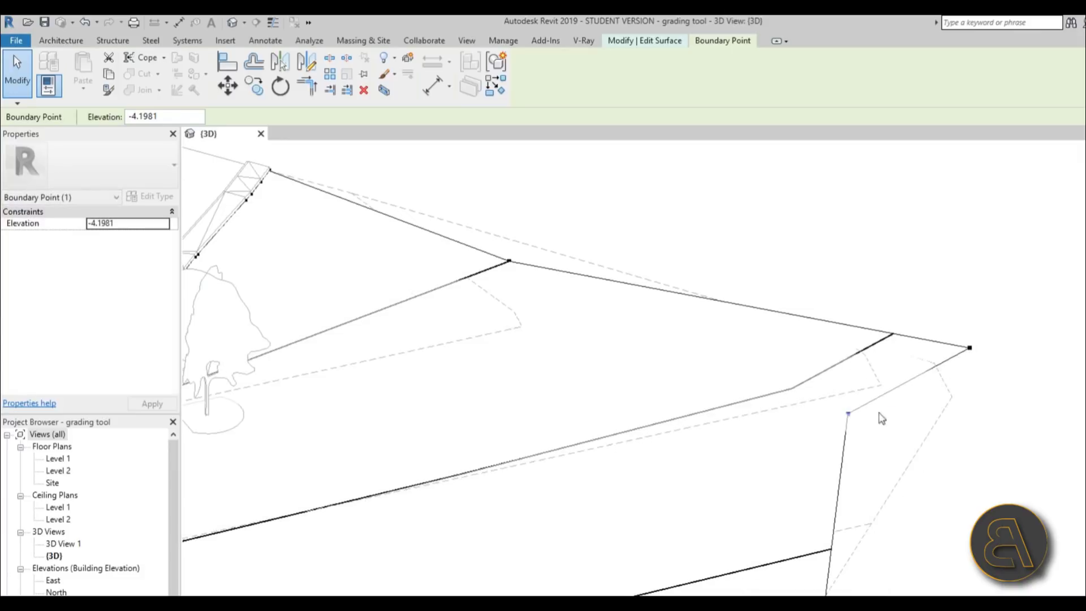
click(881, 418)
scroll(863, 396, down, 6)
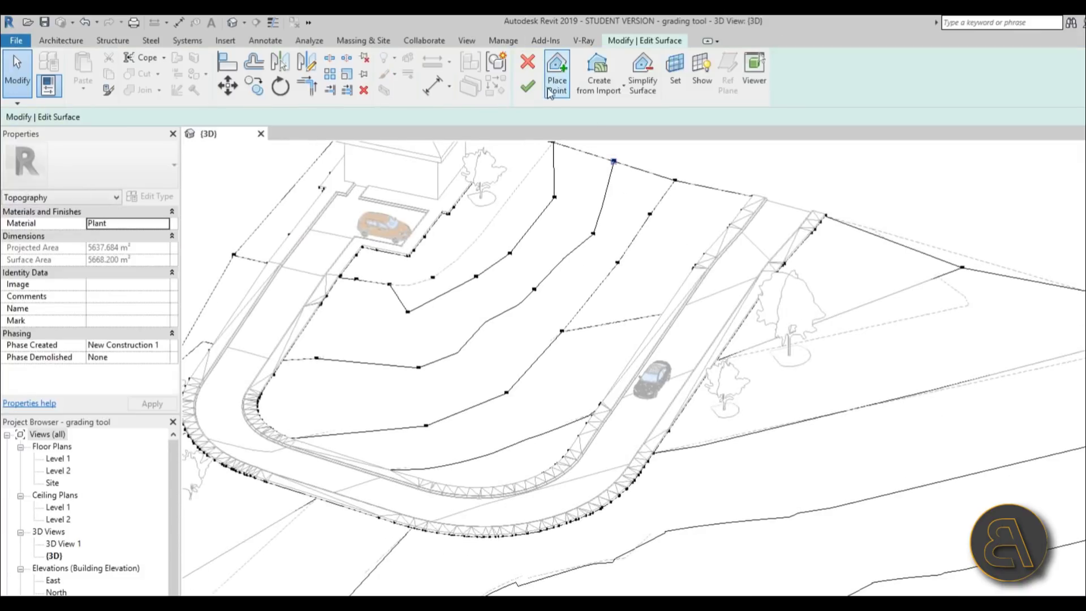
- Move interior points of the 0.0000 and -1.0000 contours inside the driveway loop toward the house
scroll(452, 286, up, 3)
drag(621, 297, 525, 295)
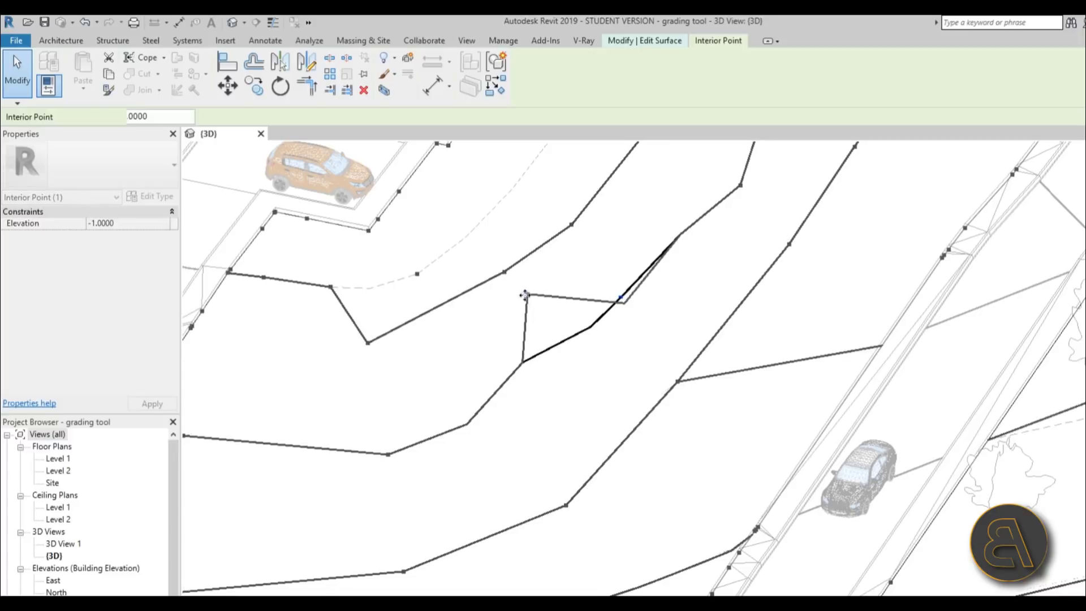
drag(628, 303, 587, 262)
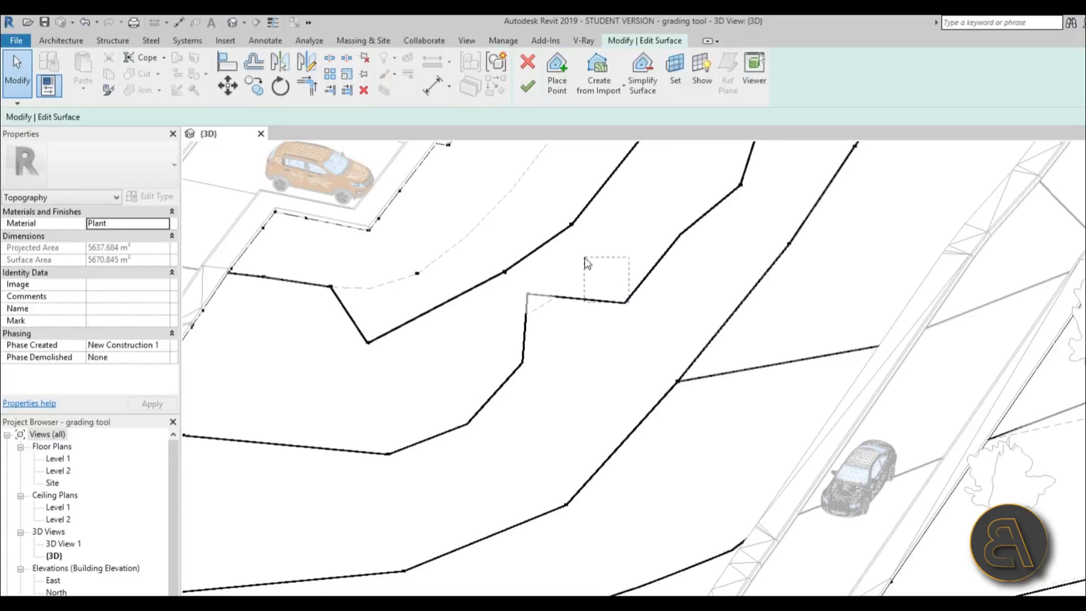
click(568, 223)
mouse_move(567, 223)
mouse_down()
mouse_move(521, 201)
mouse_move(549, 213)
mouse_up()
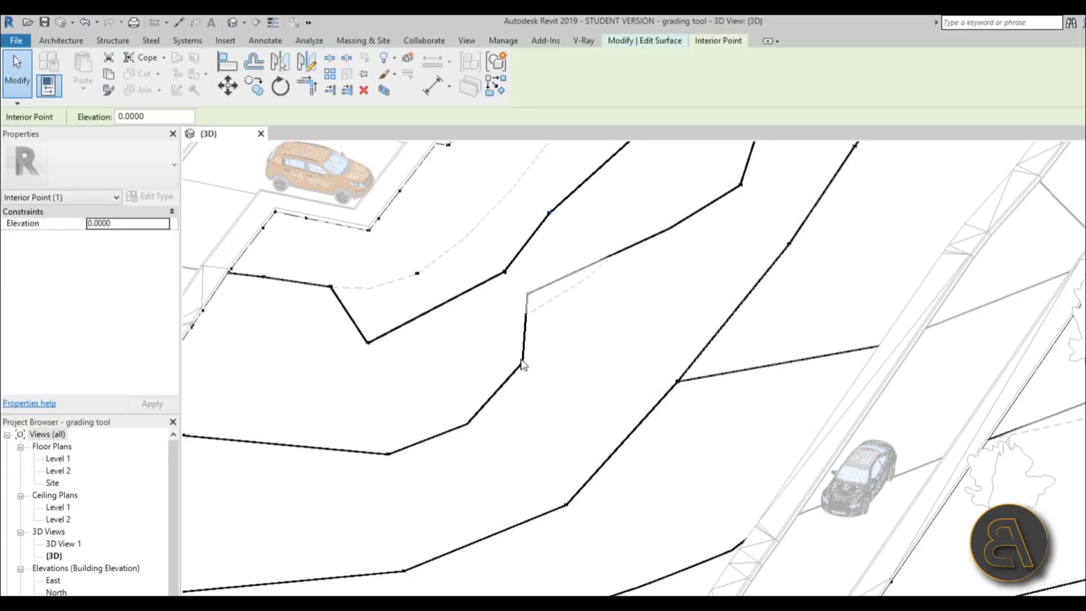
click(389, 453)
drag(389, 453, 375, 388)
scroll(511, 429, down, 3)
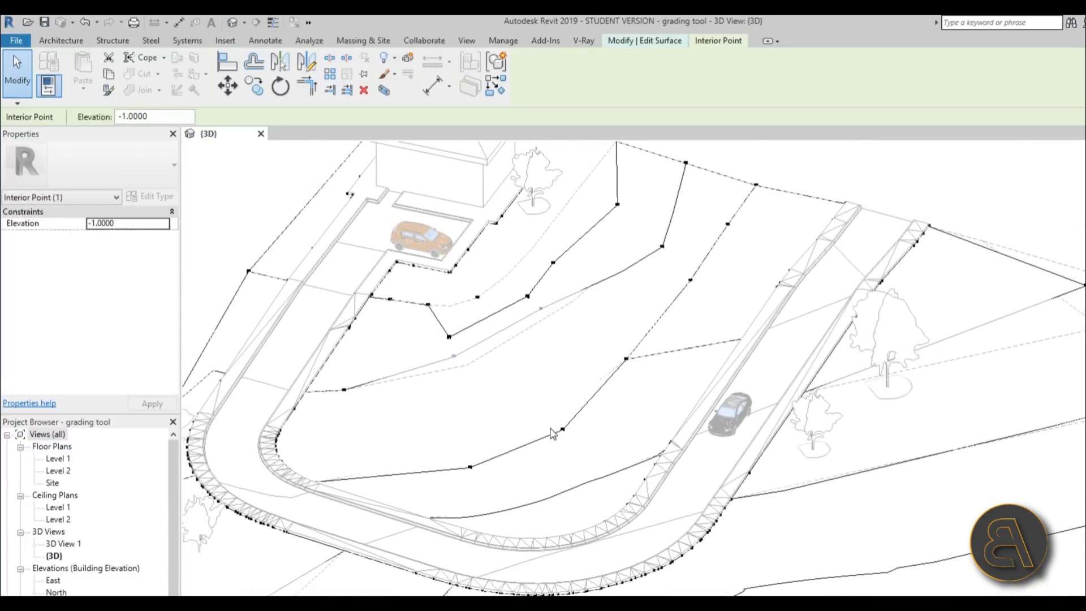
- Move interior points of the -2.0000 contour inside the driveway loop toward the house and finish the surface edit
drag(562, 433, 497, 393)
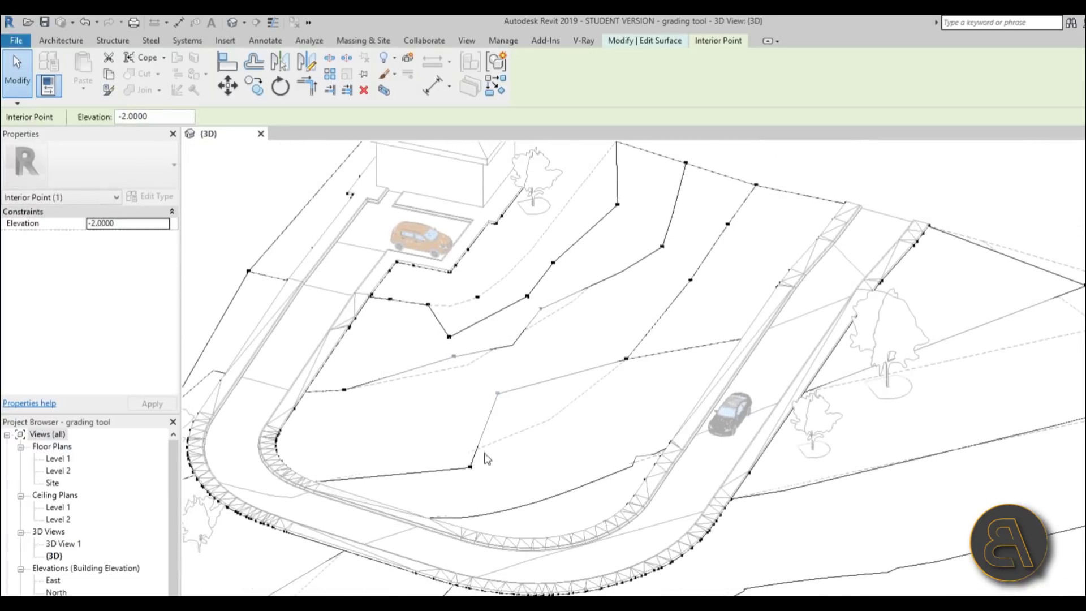
drag(467, 465, 467, 465)
drag(625, 358, 578, 350)
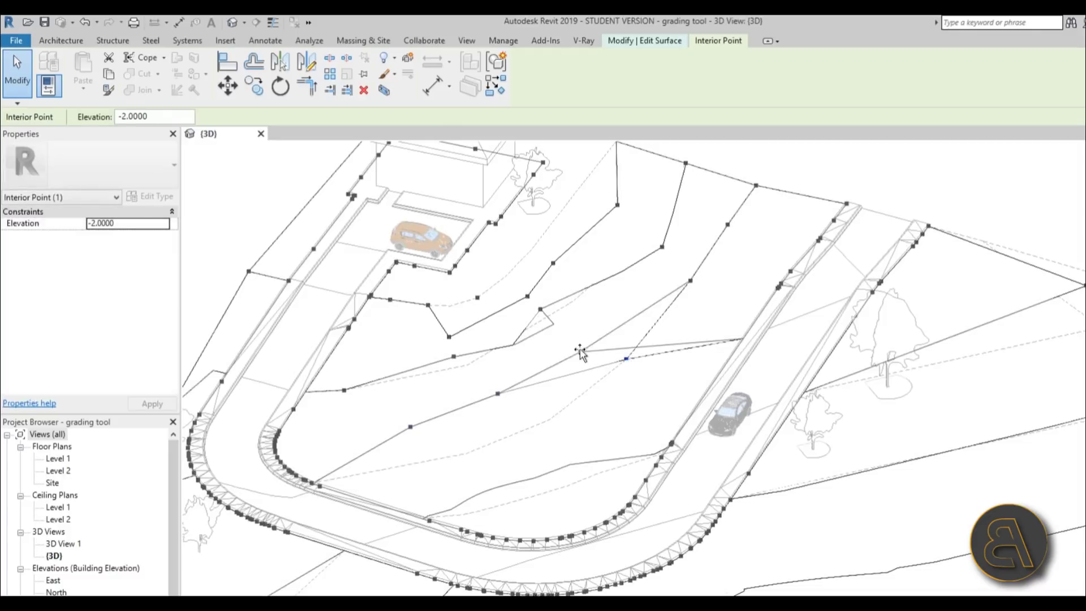
drag(686, 278, 676, 280)
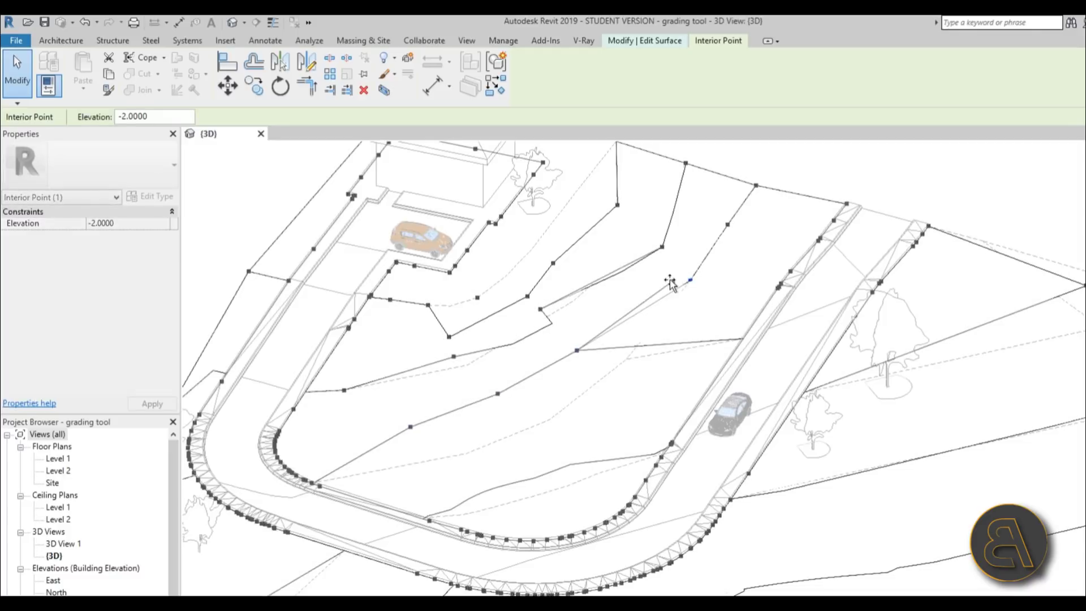
drag(727, 223, 701, 218)
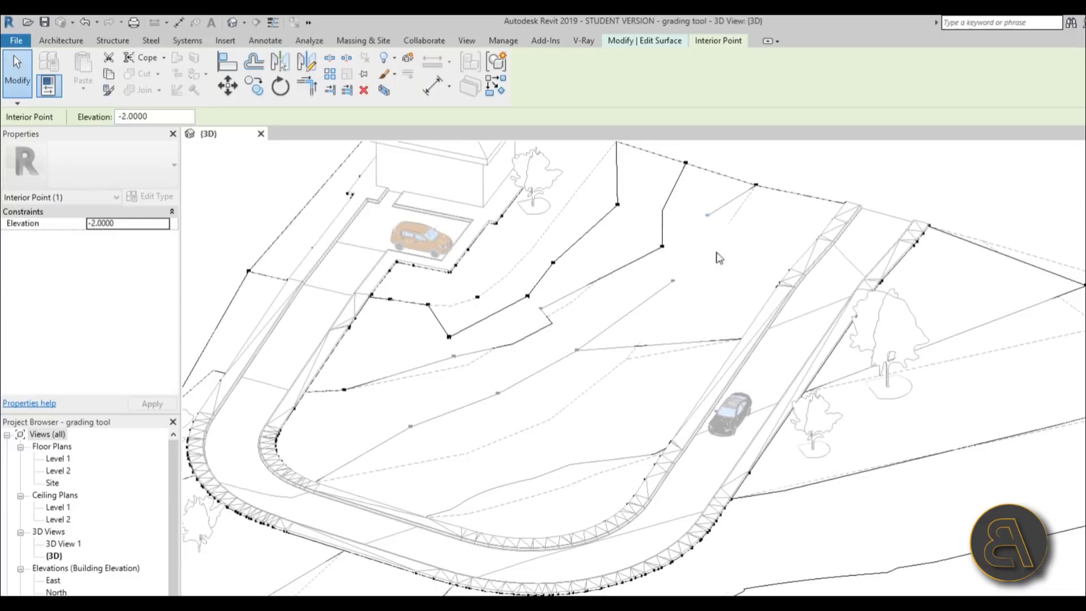
key(Escape)
scroll(735, 308, down, 3)
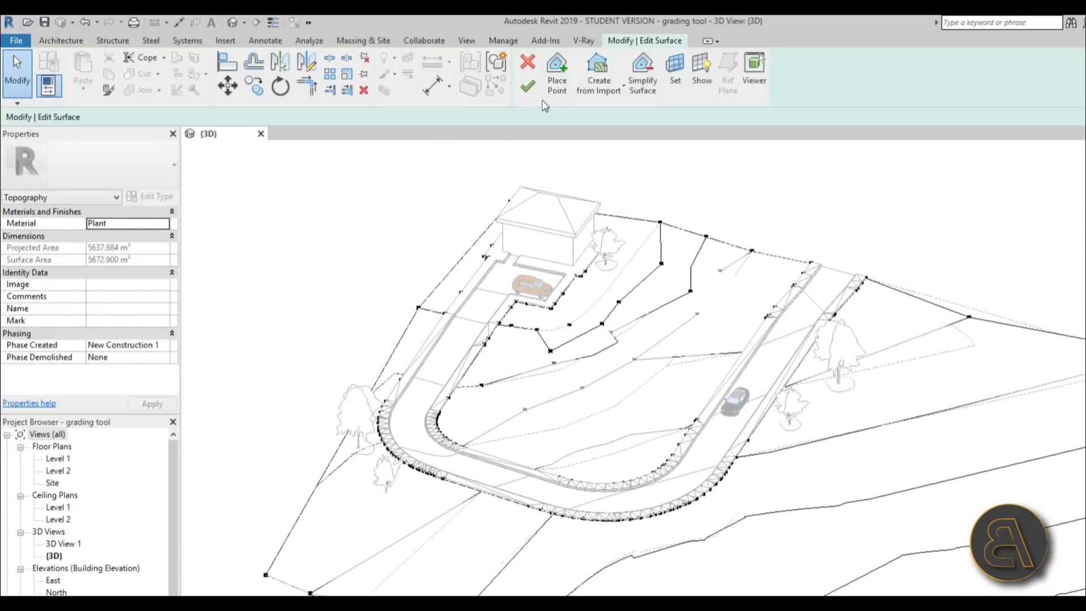
click(527, 86)
- Compare the old and regraded contours around the site and check the original toposurface's phasing properties
scroll(608, 572, up, 4)
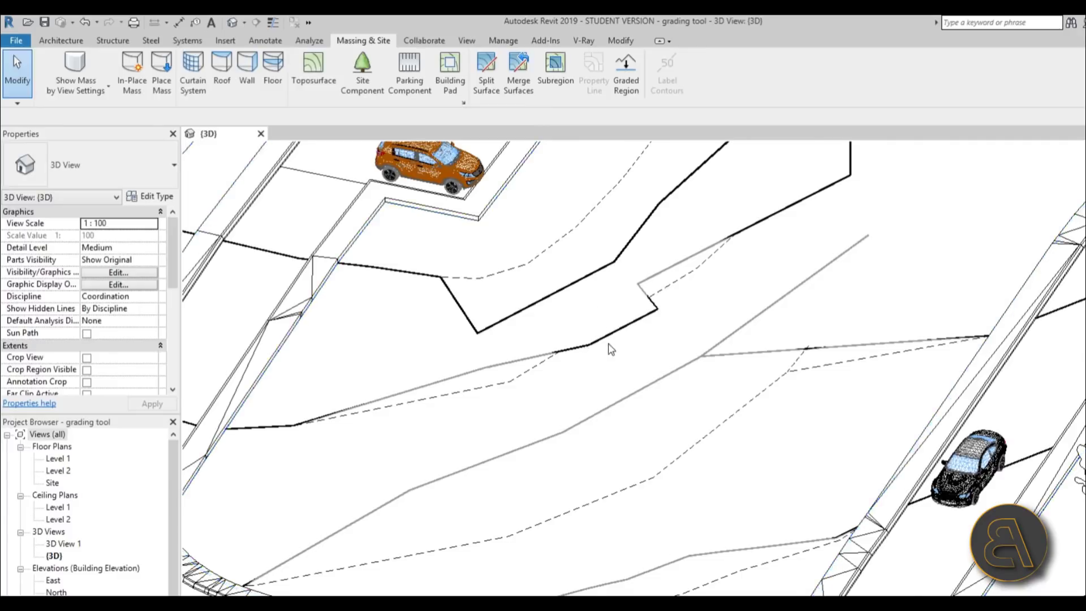
scroll(606, 328, down, 6)
scroll(606, 322, down, 2)
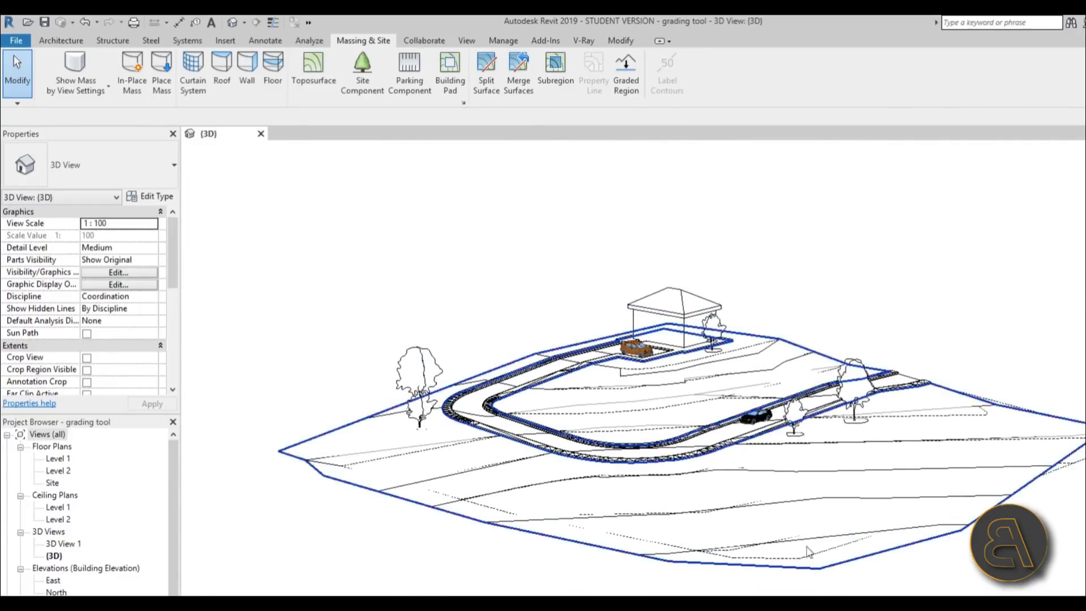
scroll(730, 560, up, 6)
click(742, 517)
scroll(693, 388, down, 5)
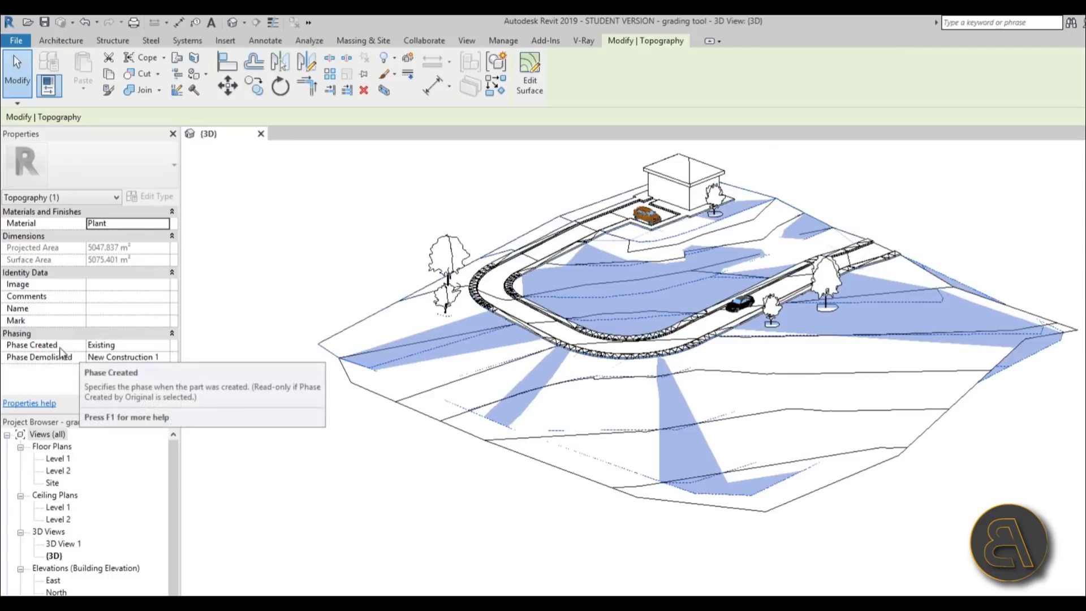
click(741, 527)
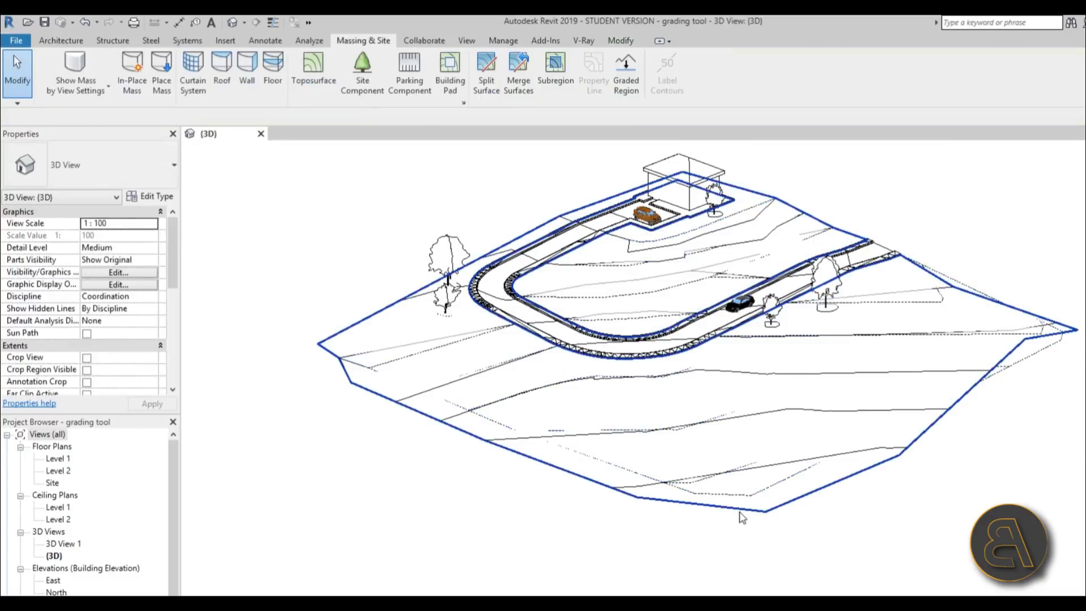
- Select the regraded toposurface and check its area and phasing properties
click(623, 493)
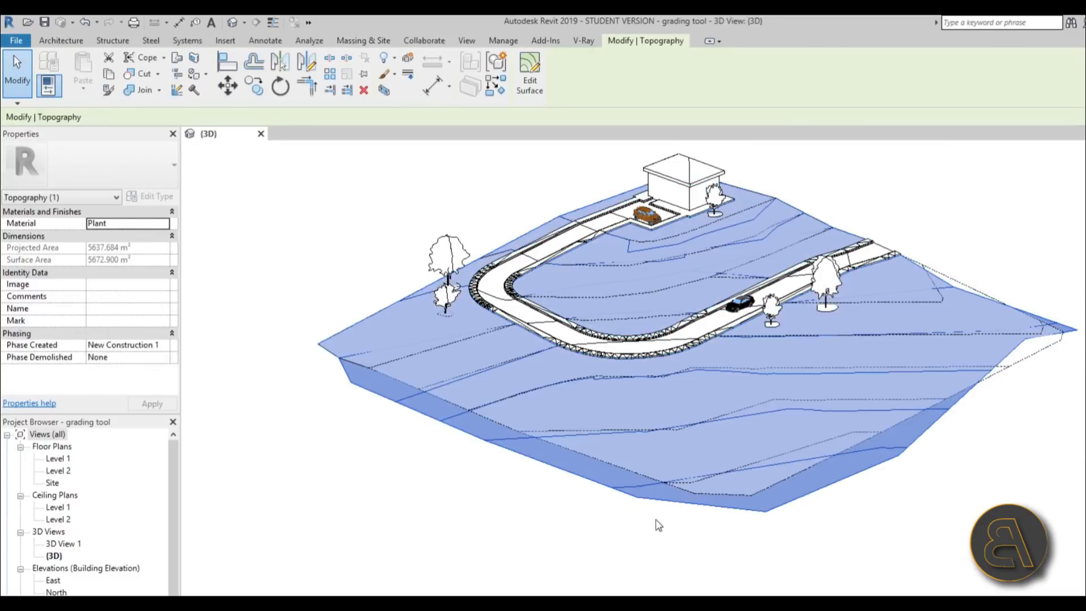
click(661, 538)
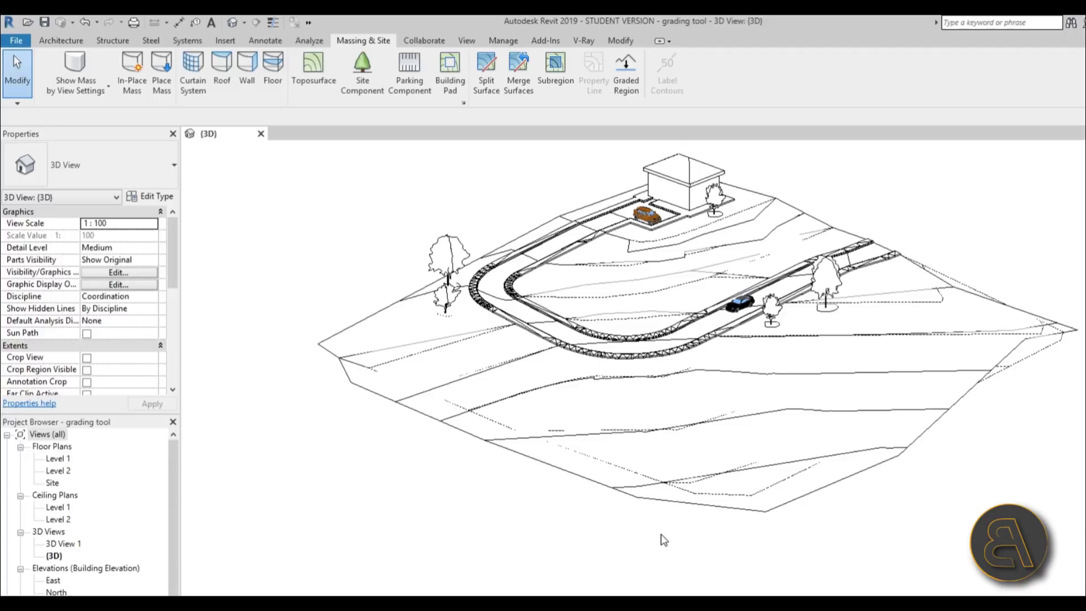
click(517, 227)
click(505, 220)
click(505, 220)
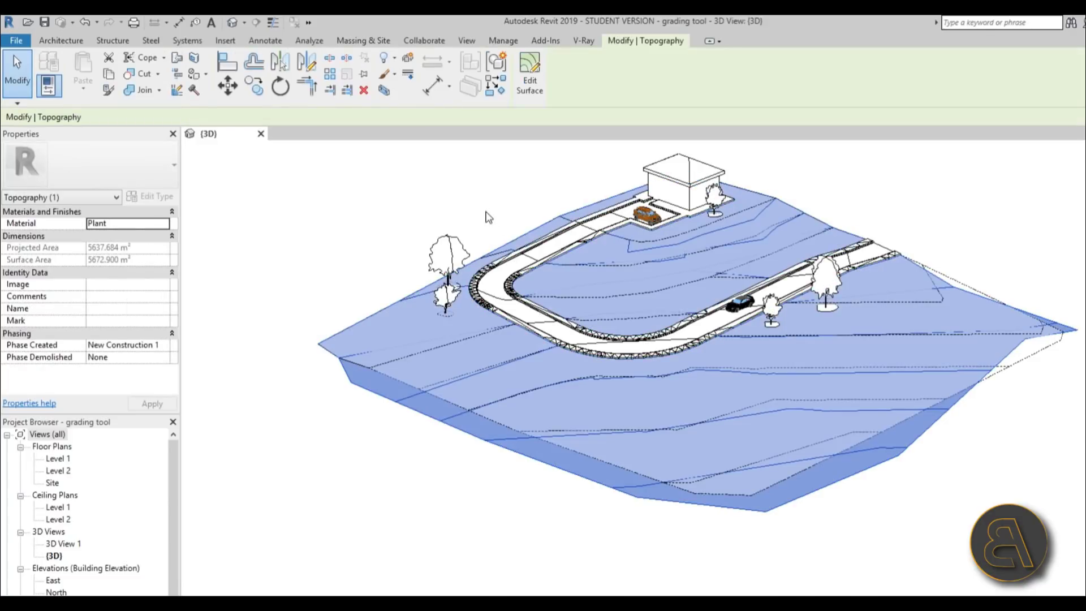
- Set the 3D view's phase to Existing and check the original toposurface's phasing properties
click(488, 216)
drag(174, 290, 176, 385)
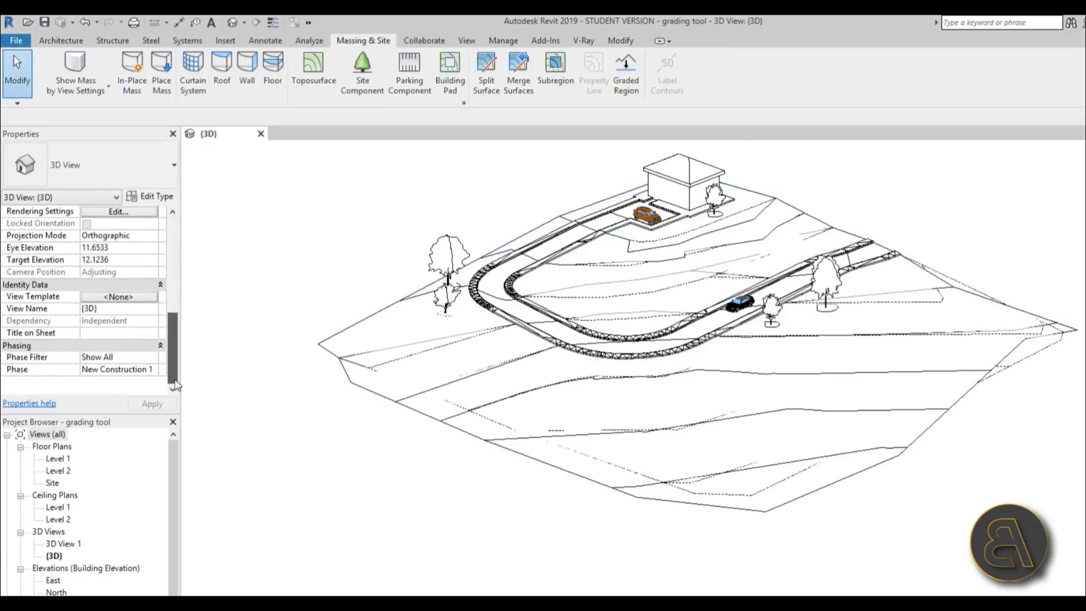
click(119, 369)
click(122, 382)
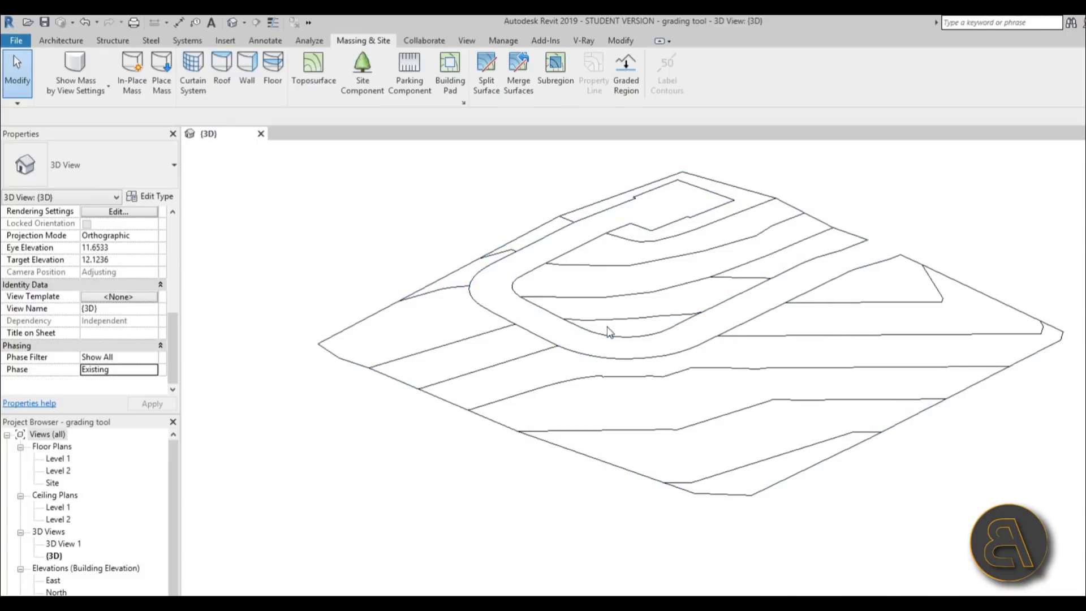
scroll(424, 396, up, 5)
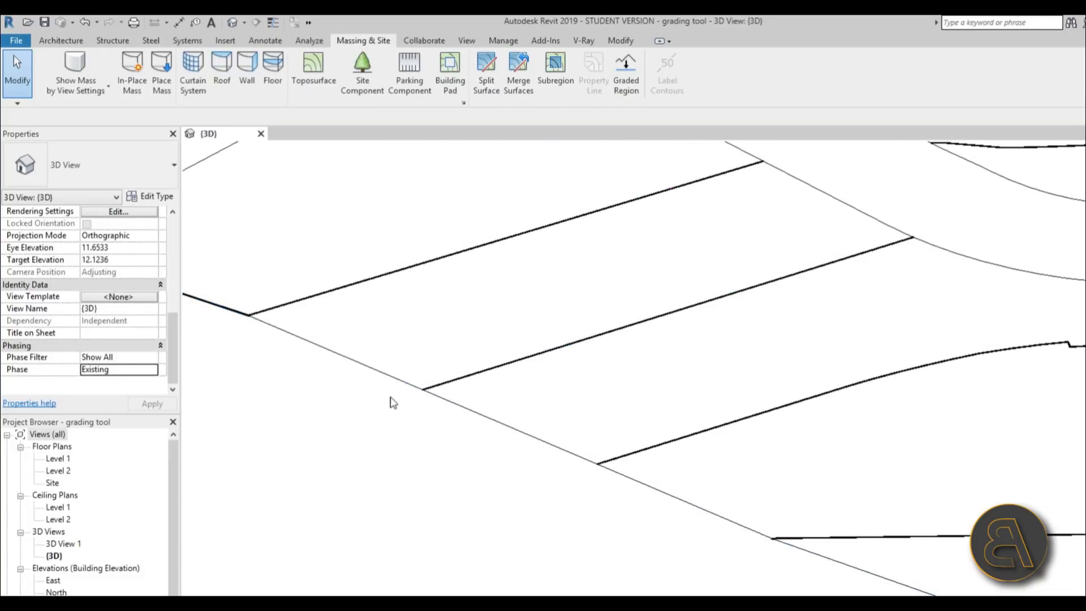
click(391, 376)
scroll(385, 362, down, 5)
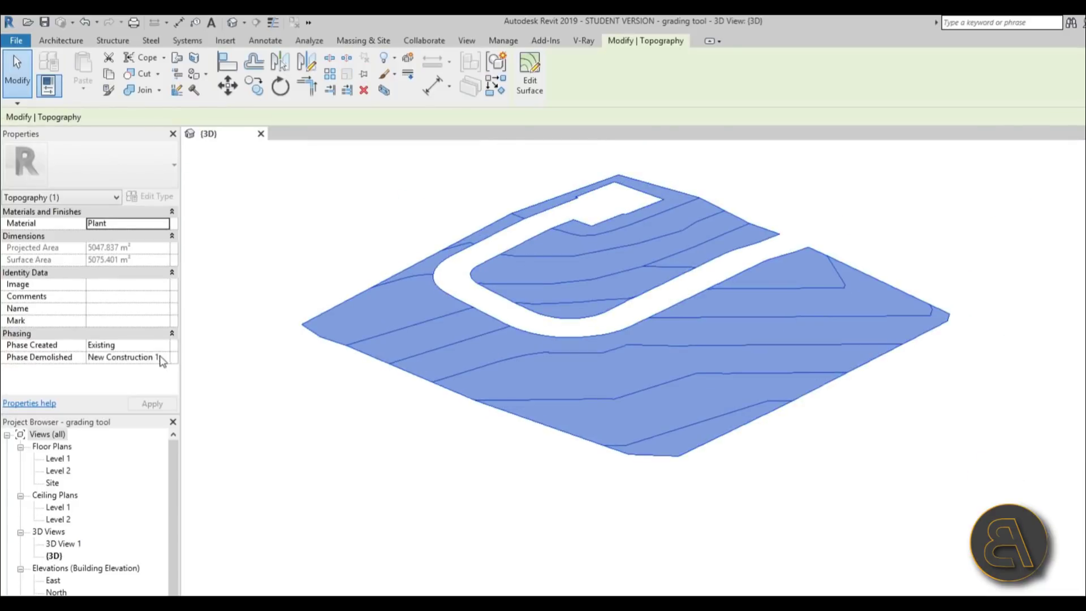
key(Escape)
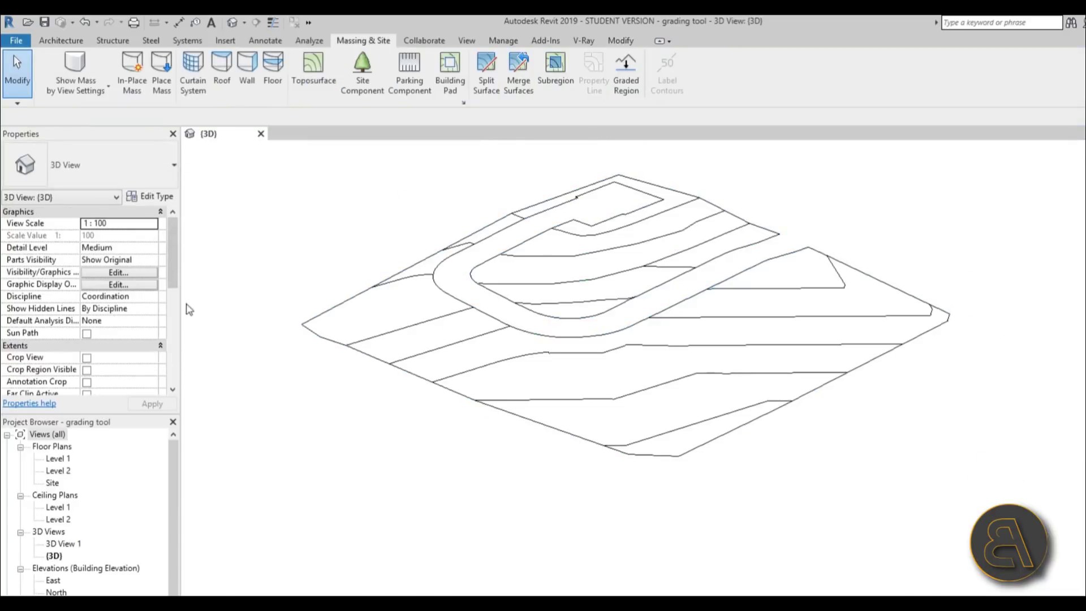
- Return the 3D view's phase to New Construction 1 to view the original and regraded surfaces together
scroll(176, 355, down, 5)
scroll(176, 356, down, 2)
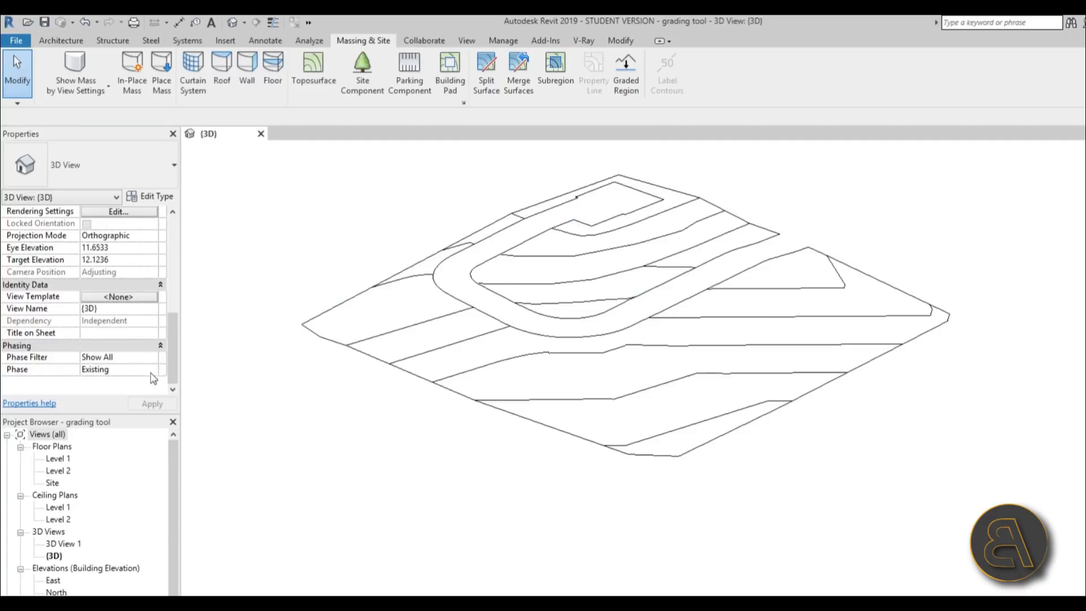
click(152, 372)
click(139, 395)
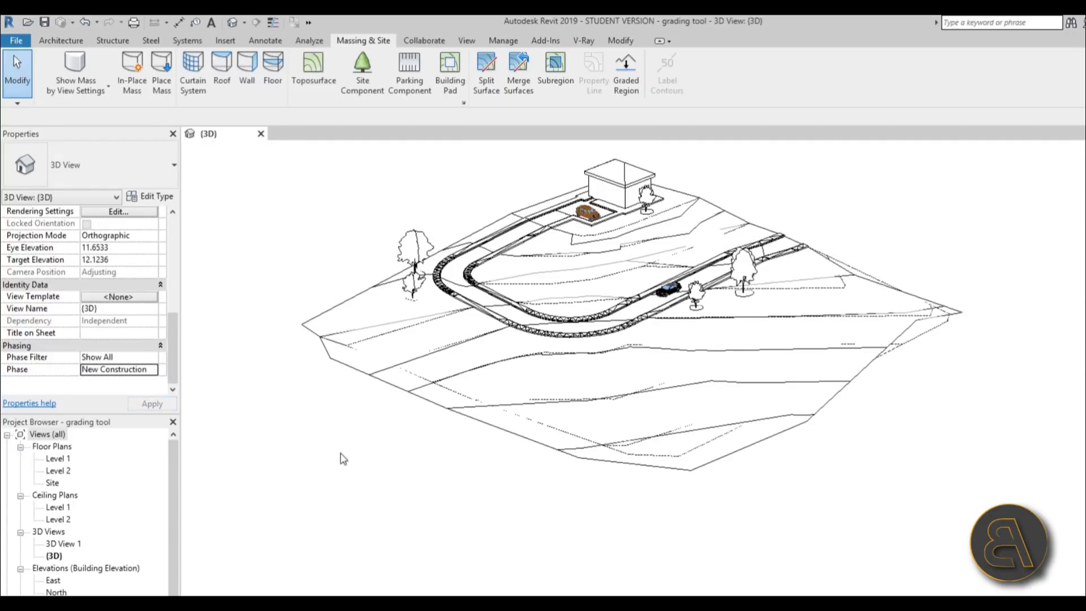
- Set the 3D view's phase to New Construction 2 and check the regraded toposurface's phasing properties
click(152, 370)
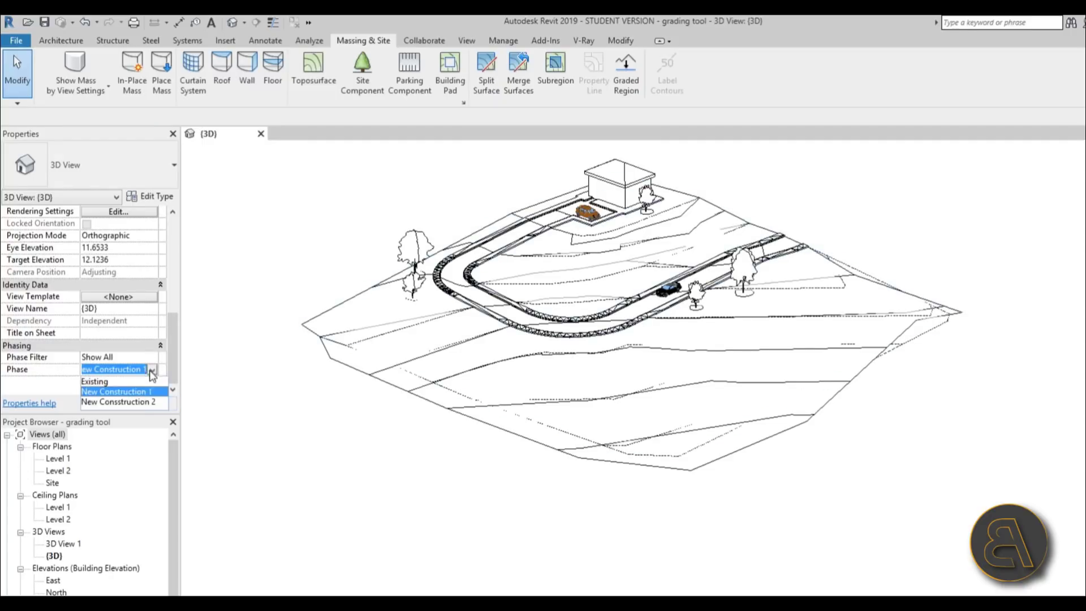
click(137, 403)
scroll(528, 271, up, 3)
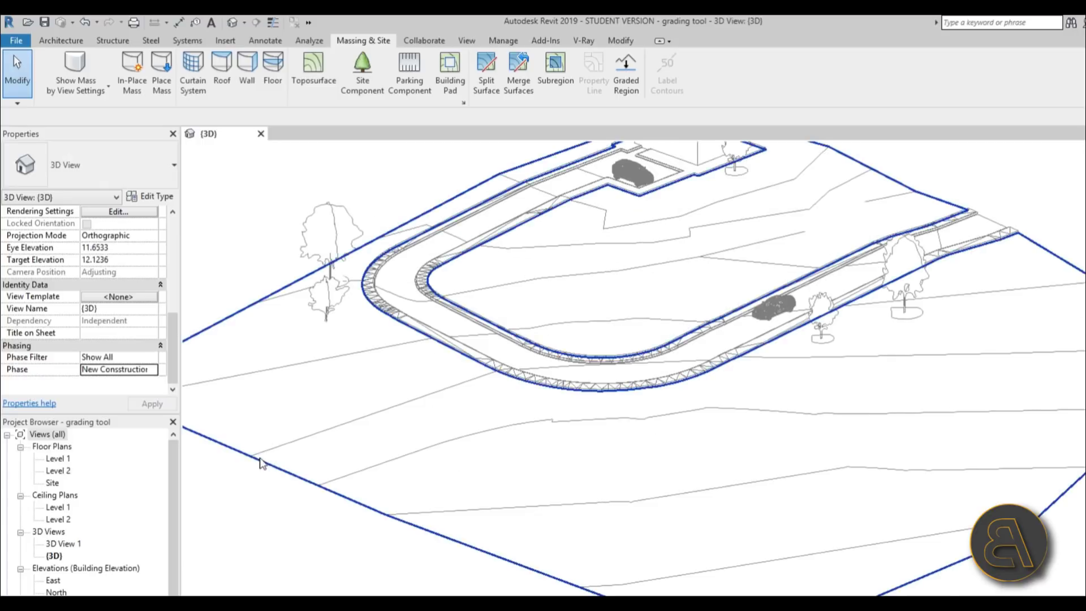
scroll(260, 463, down, 5)
click(385, 425)
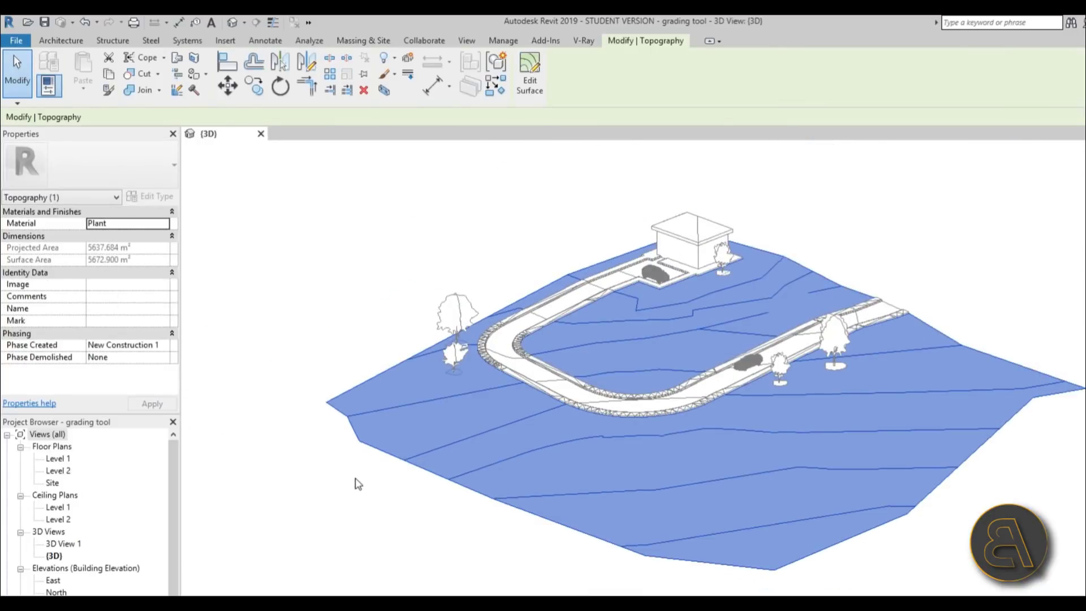
click(369, 488)
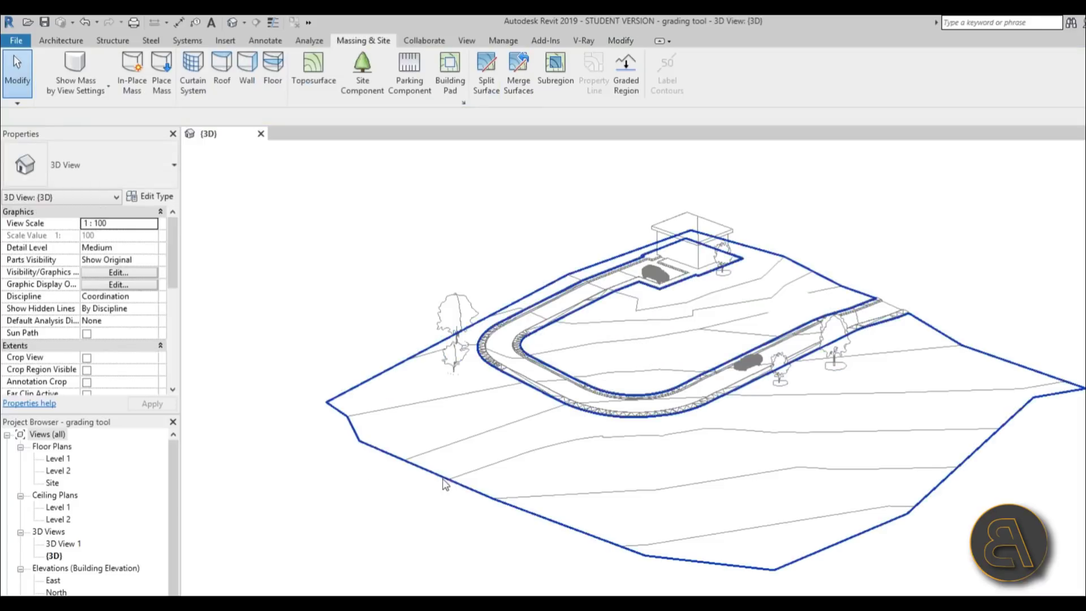
middle_drag(421, 546, 419, 532)
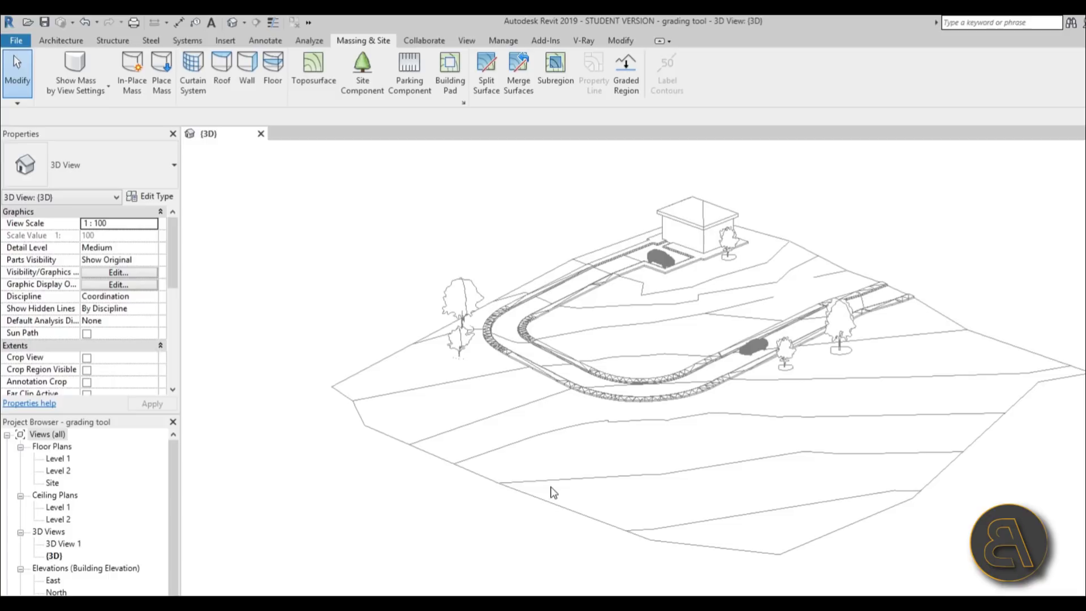
click(531, 494)
click(495, 511)
middle_drag(492, 495, 486, 490)
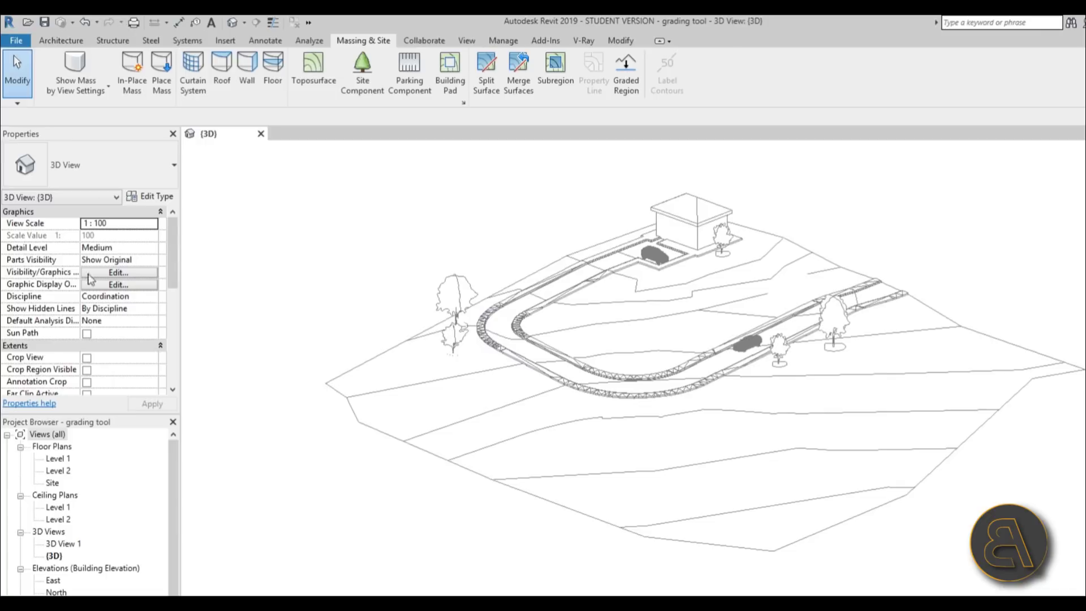
- Set the 3D view's phase back to New Construction 1
drag(172, 267, 172, 360)
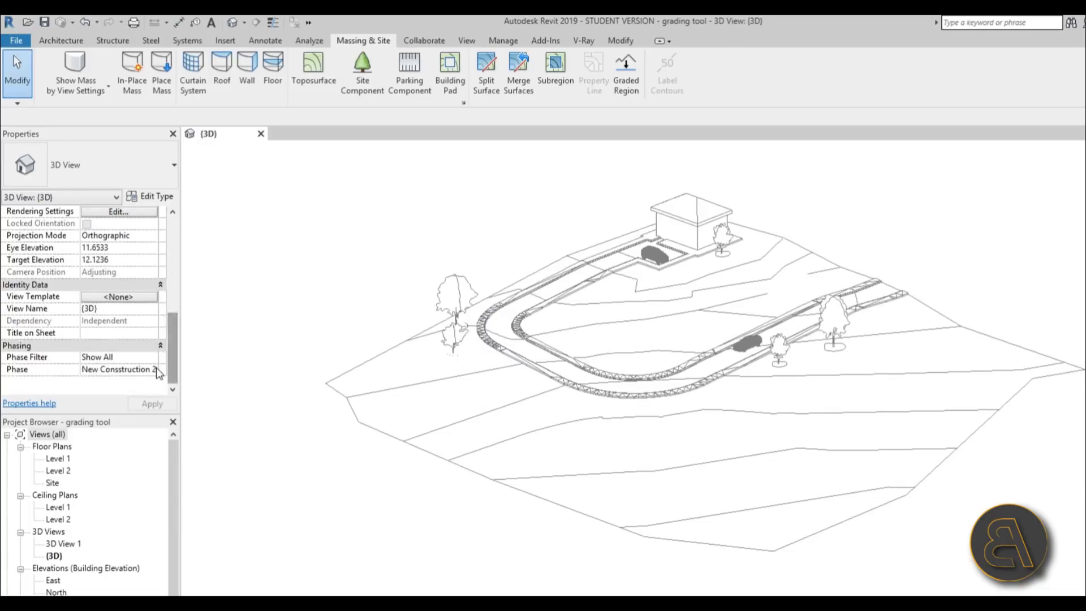
click(152, 369)
click(152, 369)
click(141, 391)
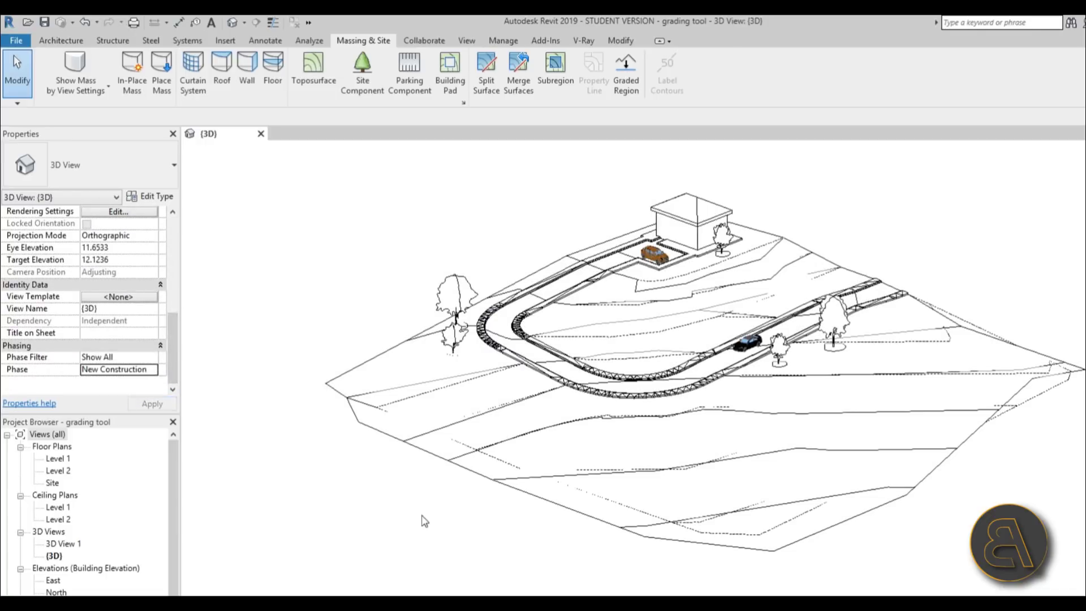
- Remove the regraded New Construction 1 toposurface, leaving only the demolished original surface on the site
click(438, 468)
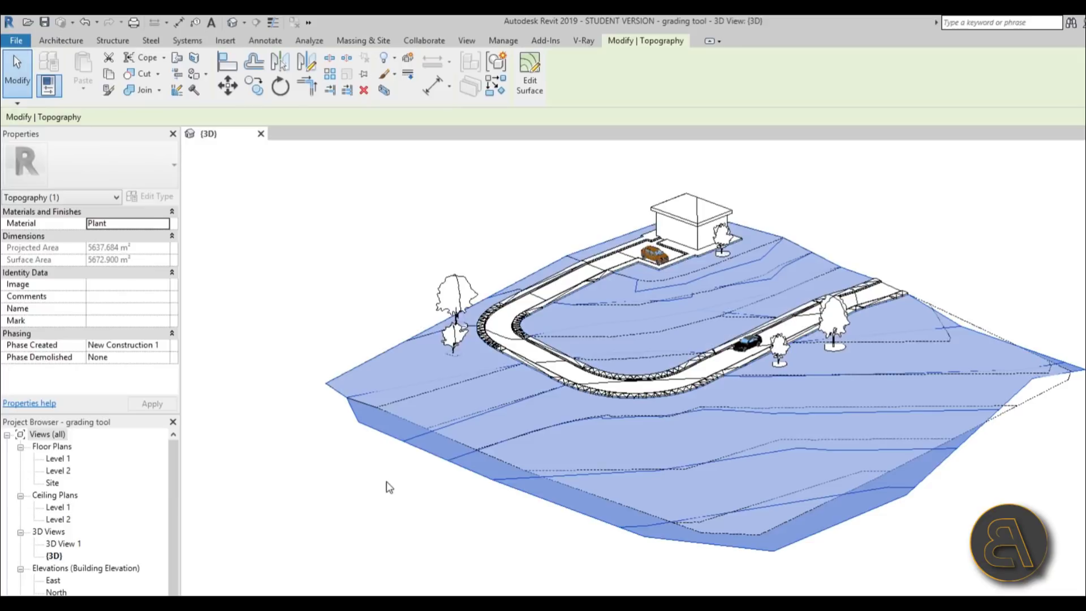
click(389, 487)
scroll(454, 458, up, 5)
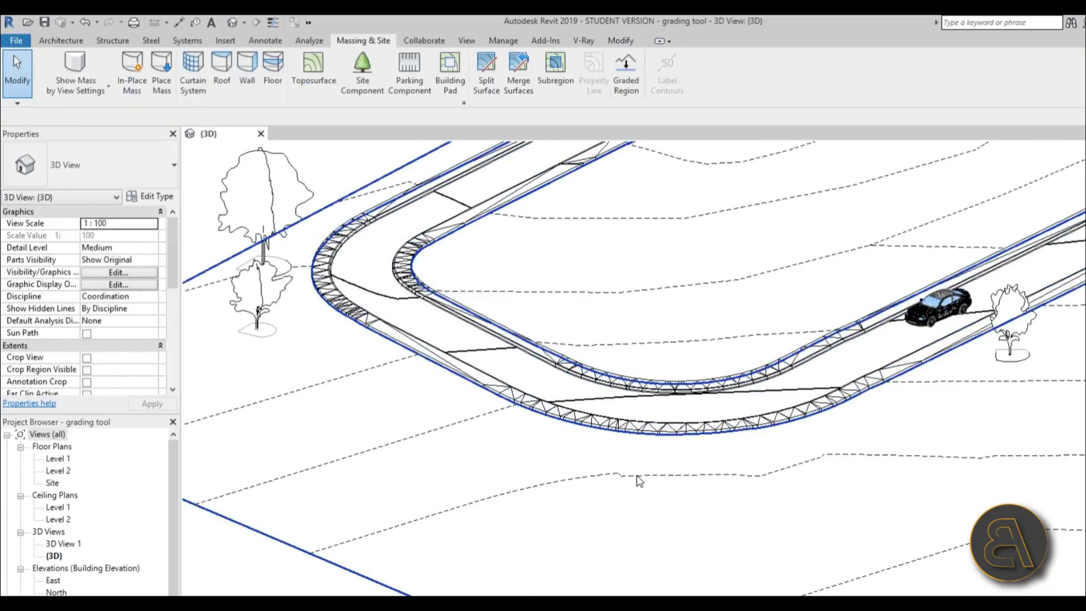
click(562, 495)
scroll(517, 529, down, 5)
click(448, 584)
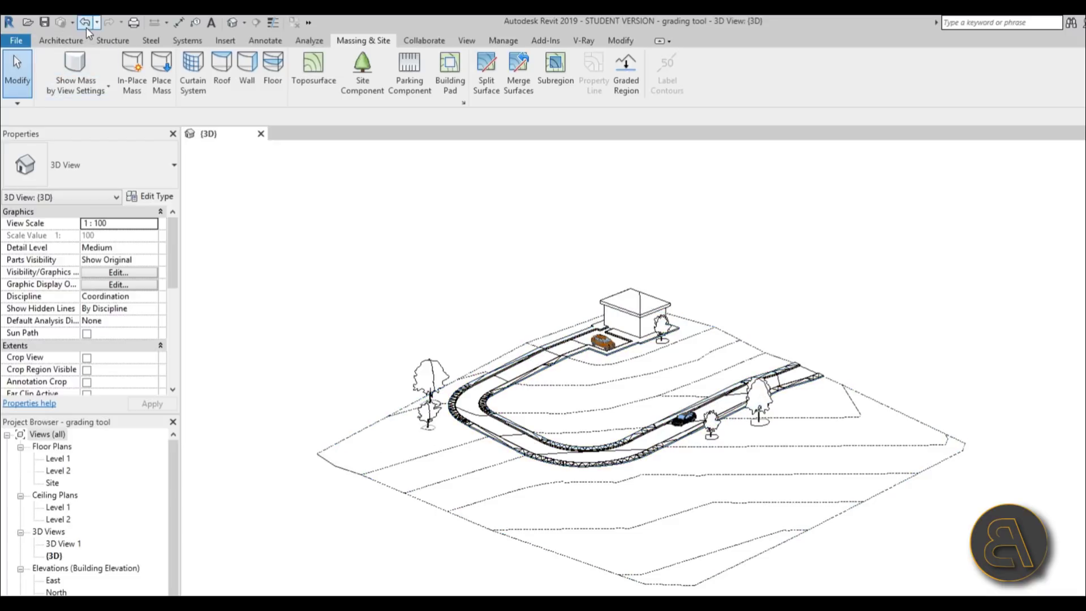
- Set the 3D view's phase to Existing and apply the change
scroll(618, 552, up, 4)
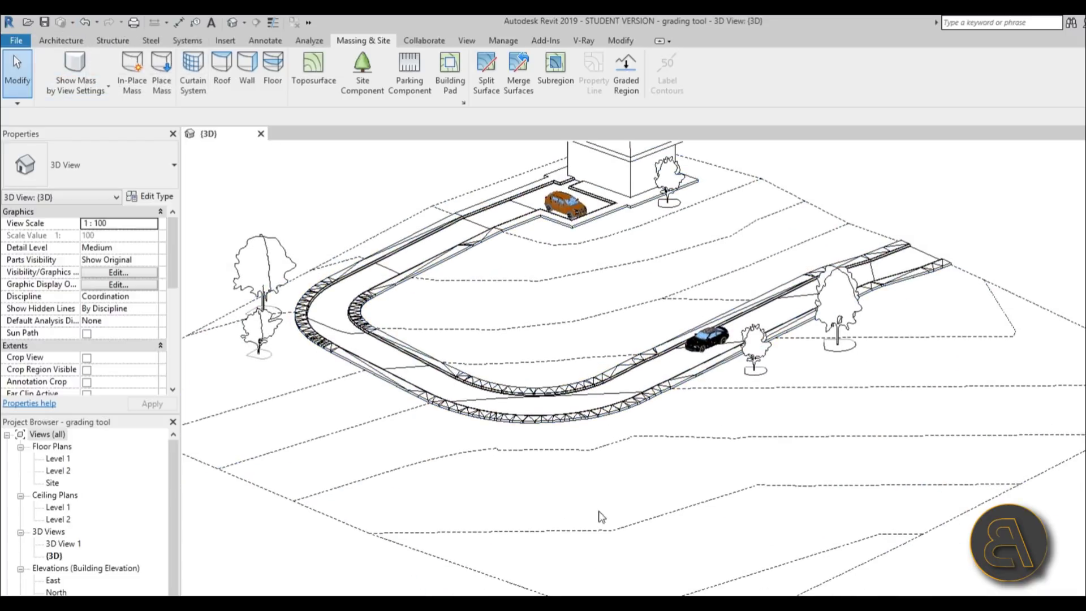
shift+middle_drag(778, 574, 909, 262)
scroll(724, 560, up, 3)
scroll(783, 504, down, 4)
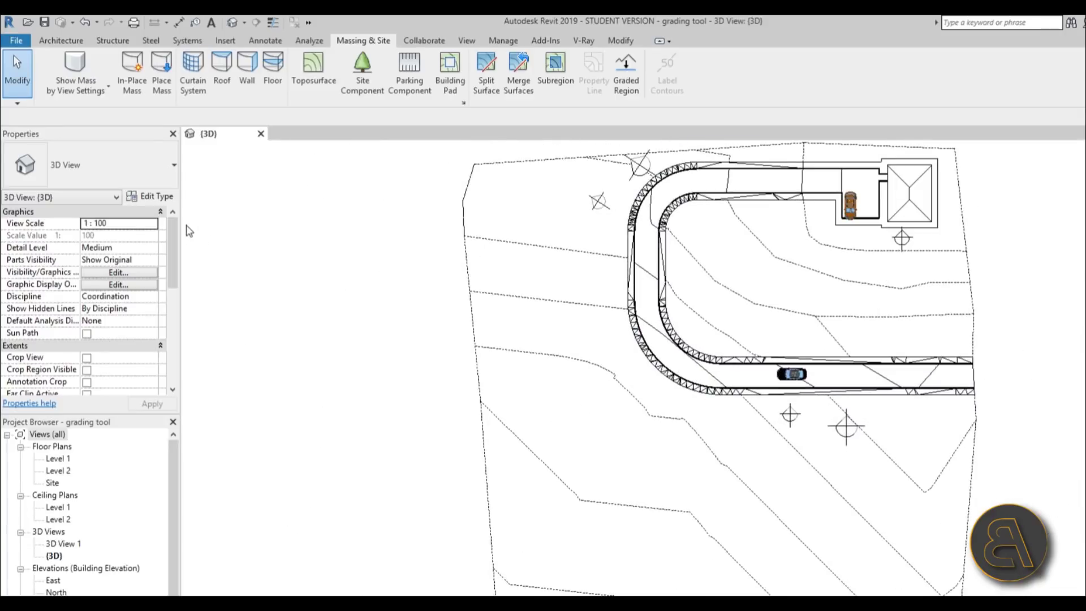
scroll(162, 340, down, 6)
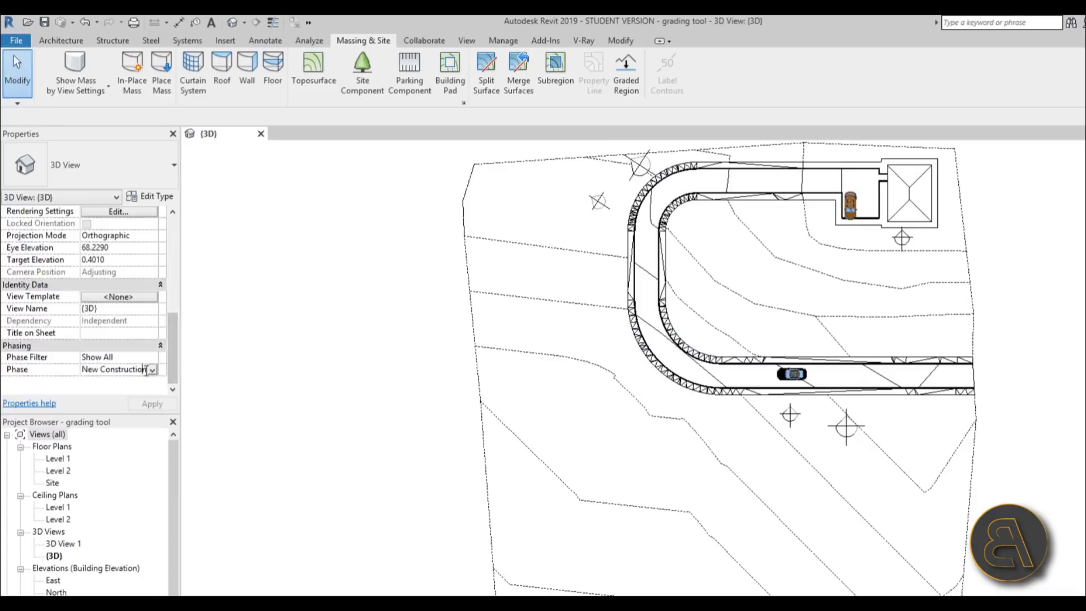
click(146, 370)
click(152, 370)
click(128, 385)
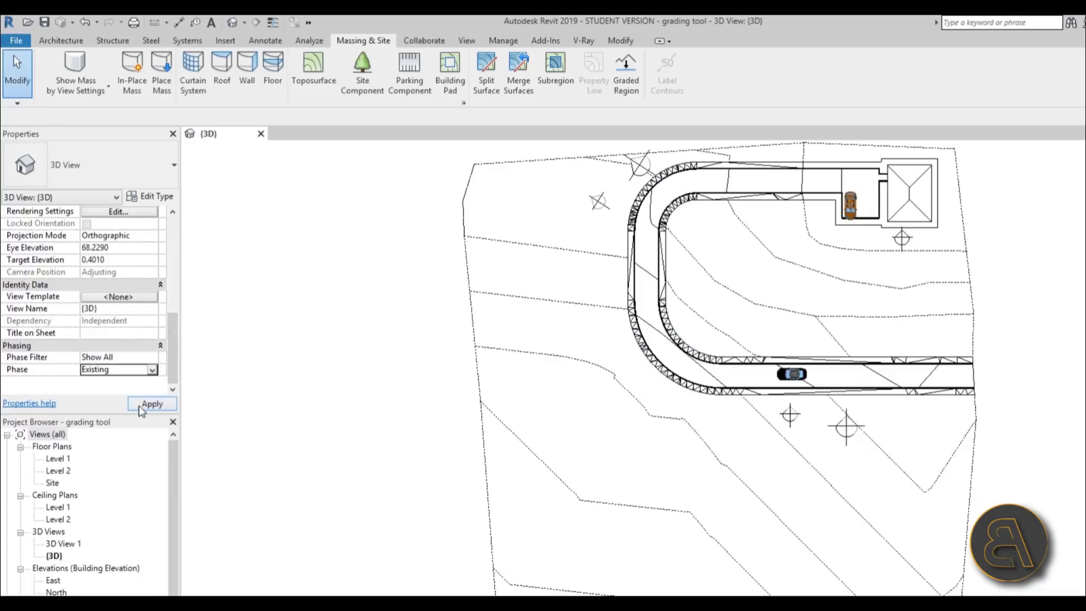
click(141, 405)
- Sketch a rectangular building pad boundary about 8 by 9 m near the site corner diagonally opposite the house
click(450, 71)
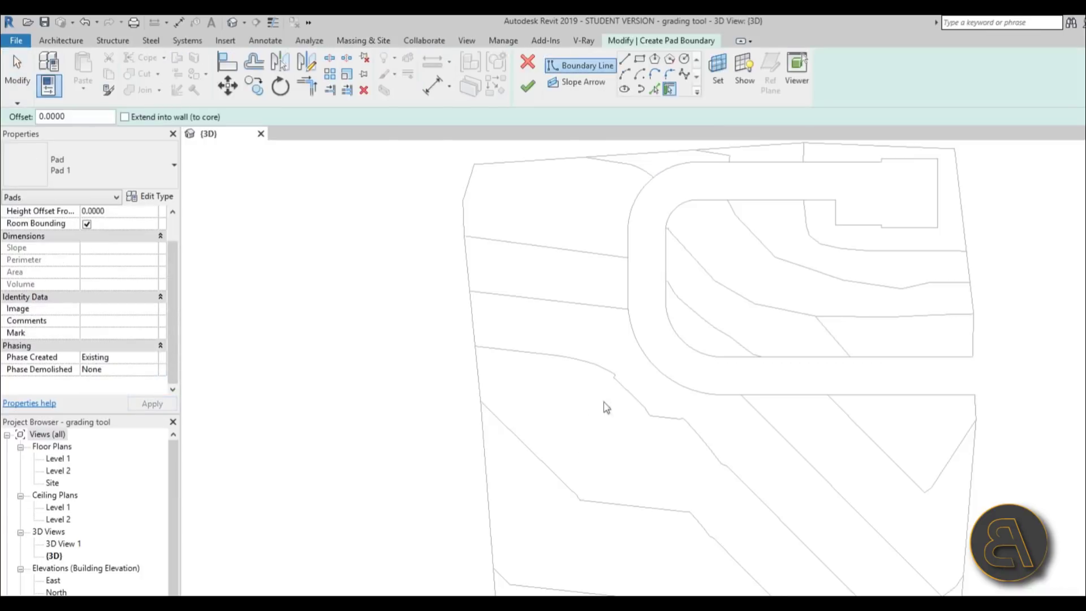
click(543, 577)
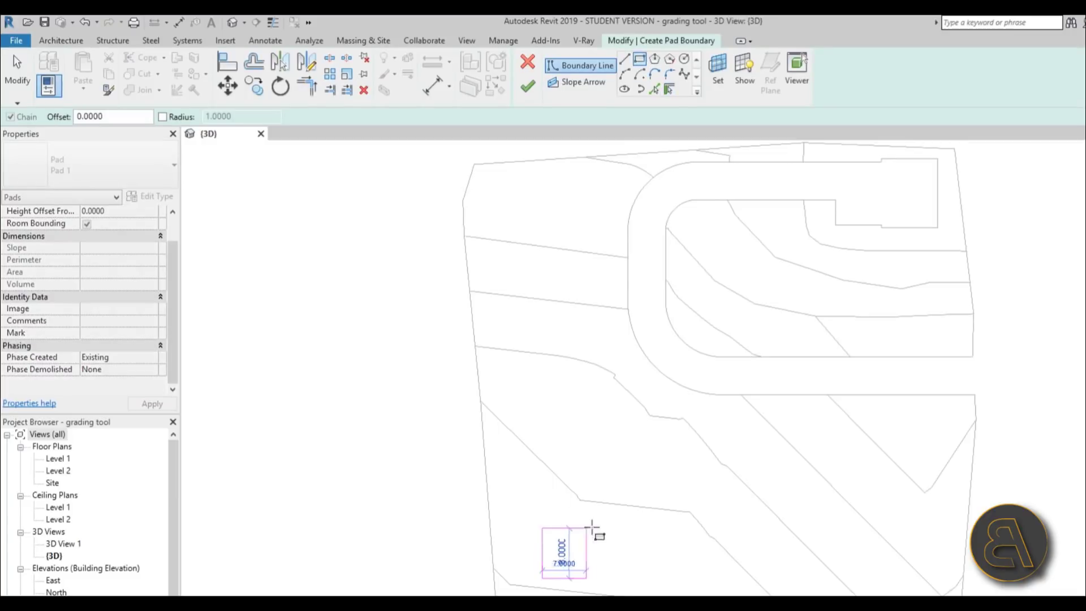
click(593, 522)
key(Escape)
key(Escape)
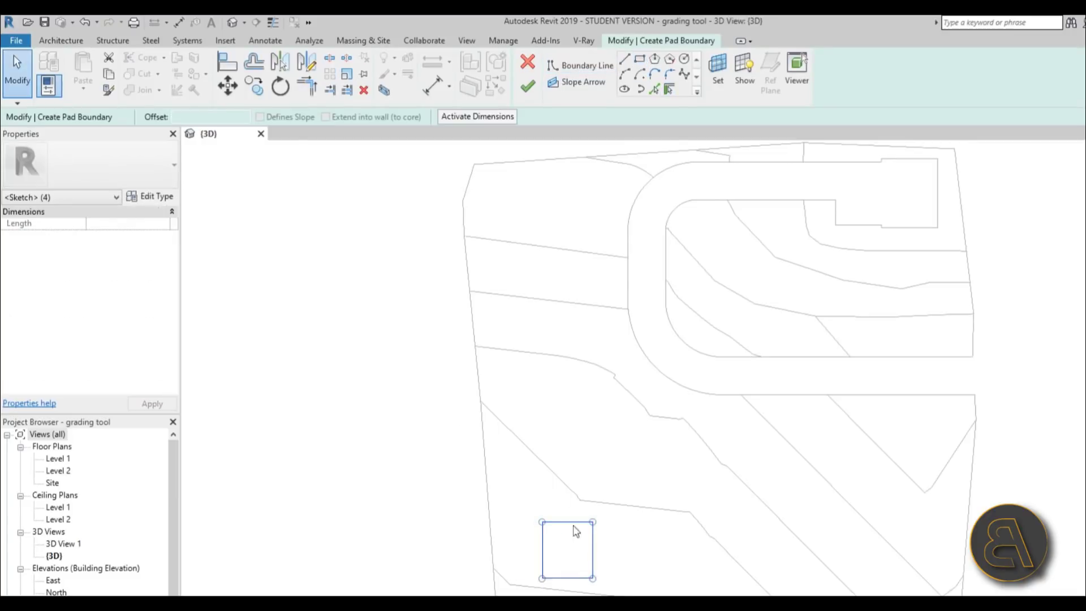
click(555, 500)
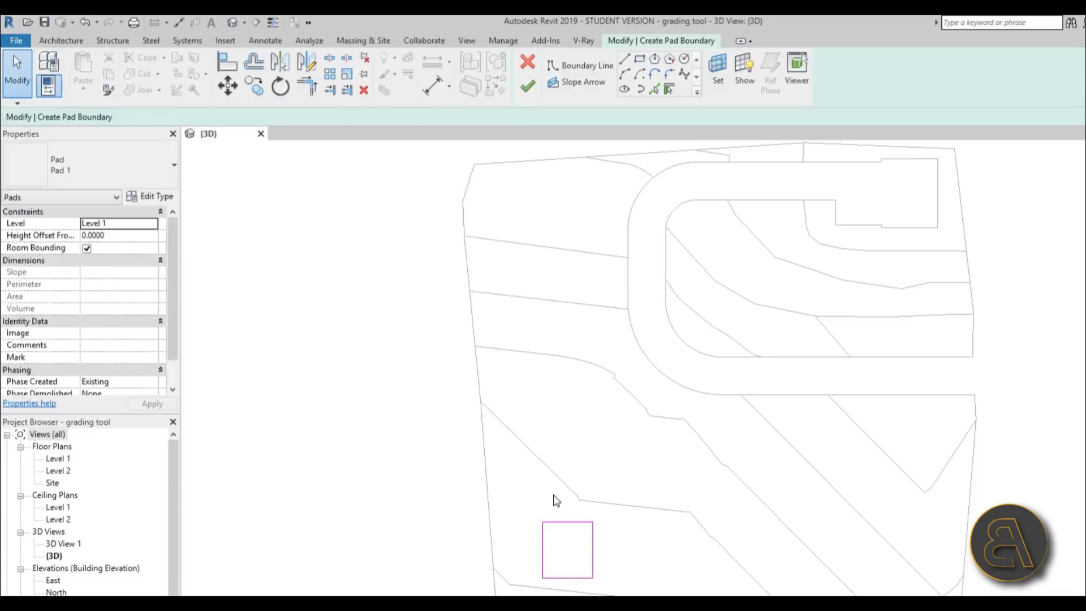
- Set the pad's height offset from Level 1 to -6 and finish the pad
click(119, 235)
text(-6)
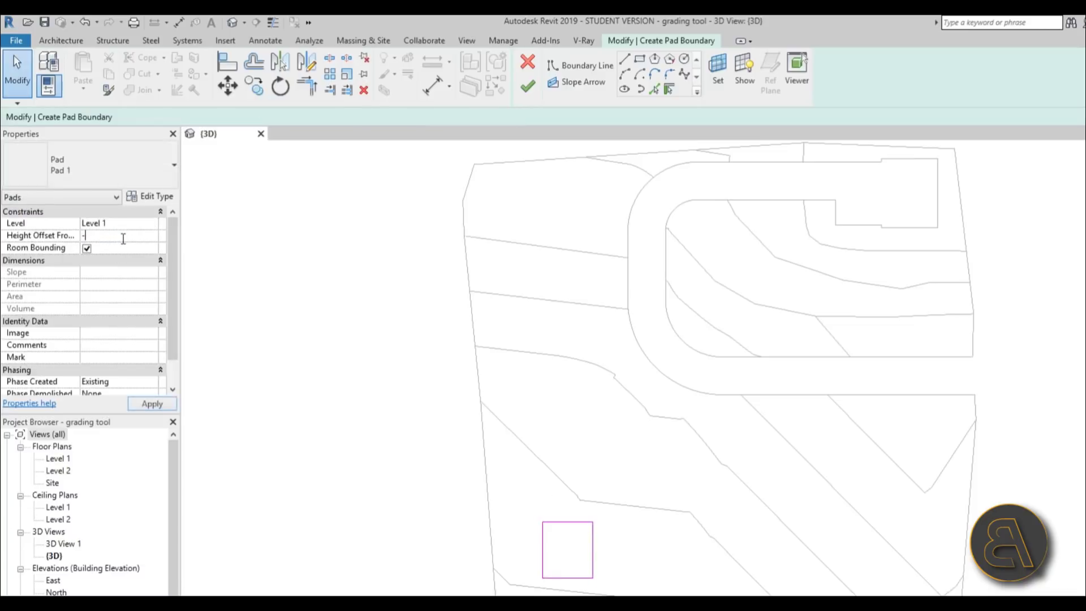
click(528, 86)
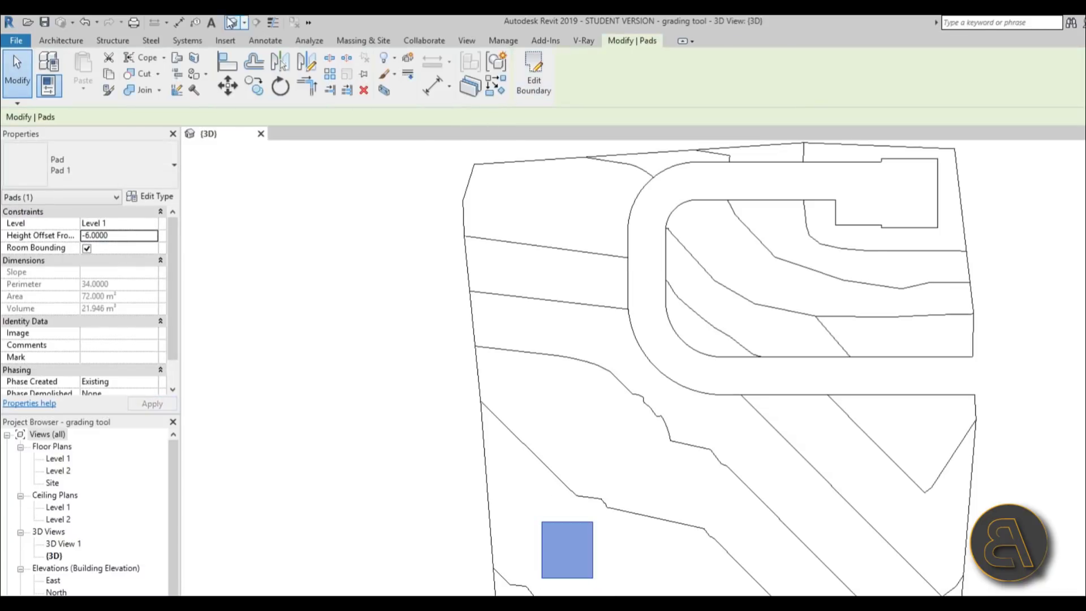
- Examine how the new building pad sits in the Existing toposurface and how the surrounding contours adapt to it
key(Escape)
shift+middle_drag(713, 395, 751, 441)
scroll(788, 503, up, 5)
middle_drag(742, 559, 749, 485)
click(617, 547)
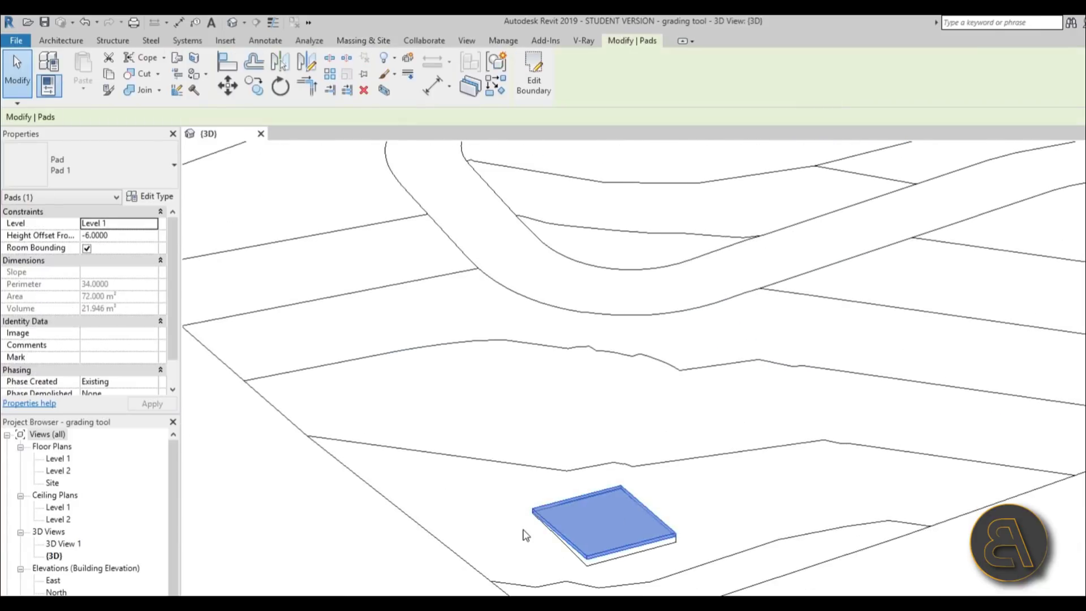
shift+middle_drag(736, 481, 601, 492)
scroll(430, 475, down, 3)
shift+middle_drag(429, 475, 604, 474)
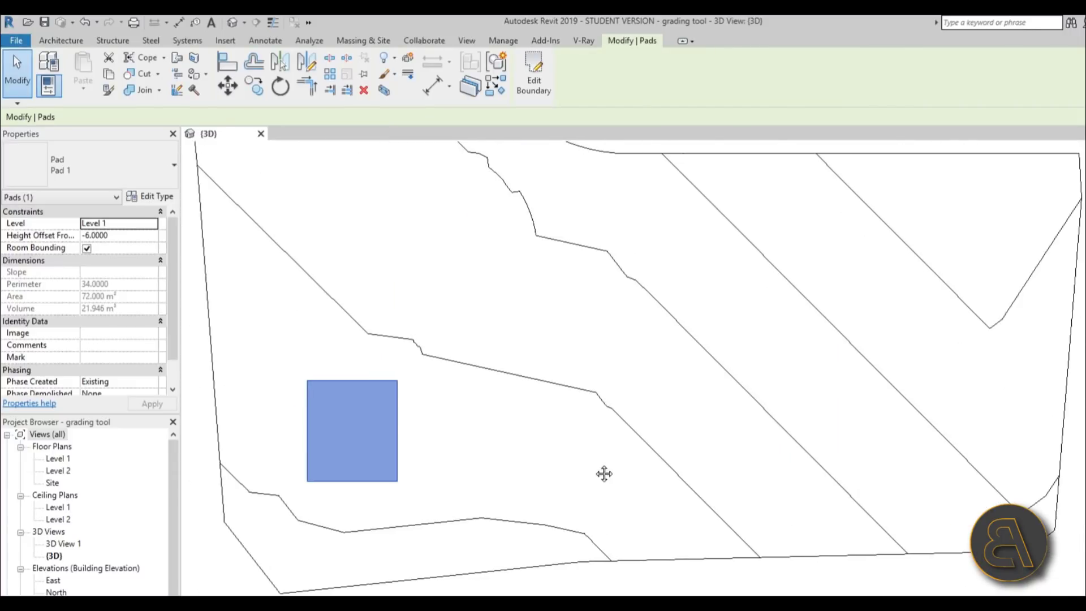
- Set the 3D view's phase to New Construction 1 and check the original toposurface's phasing properties
click(199, 276)
scroll(156, 383, down, 10)
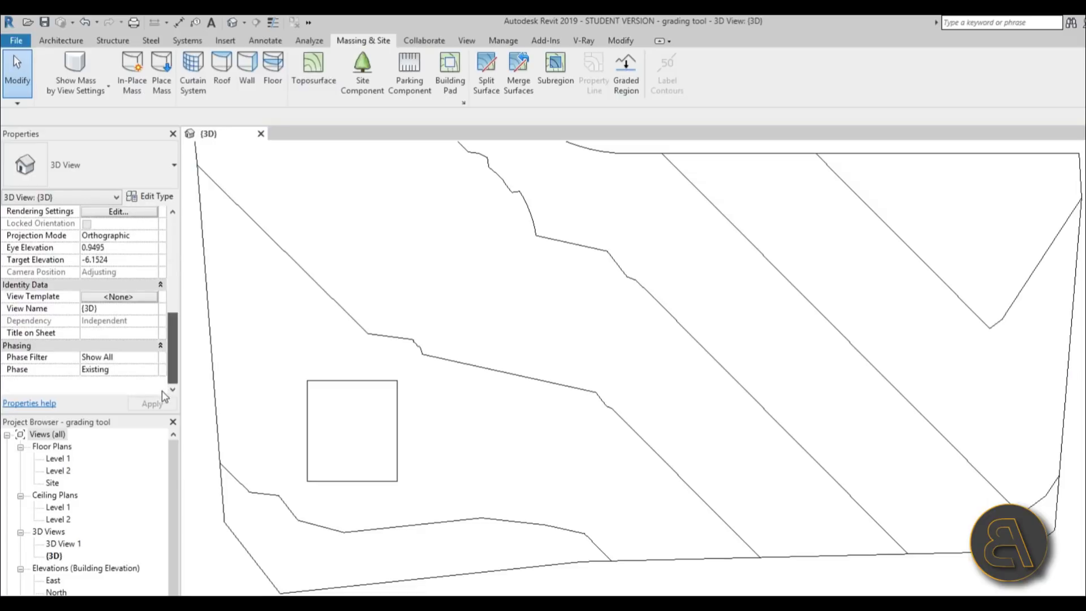
click(151, 371)
click(110, 393)
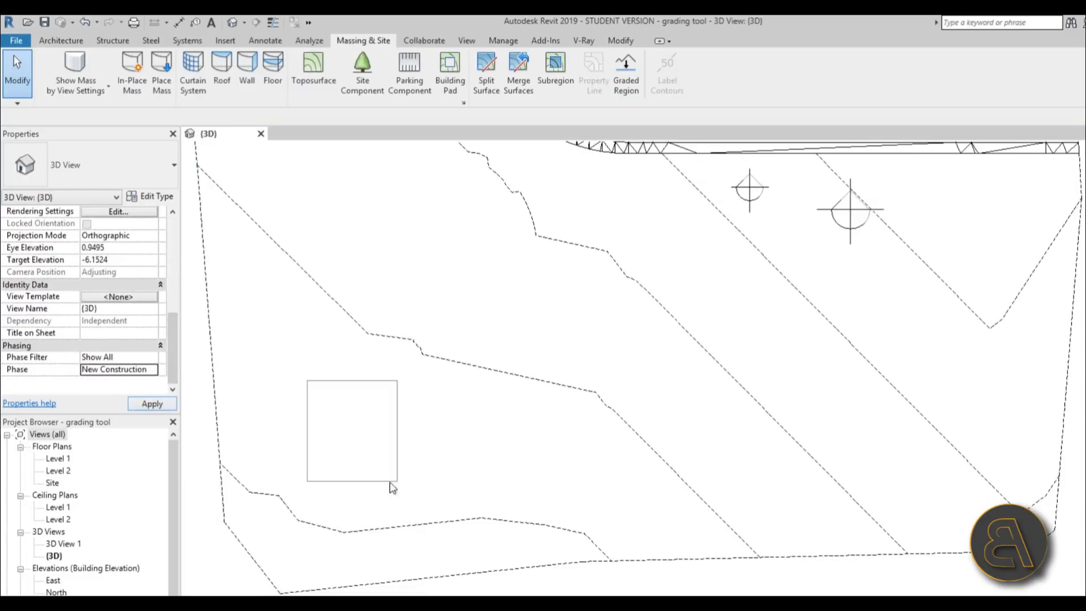
click(578, 308)
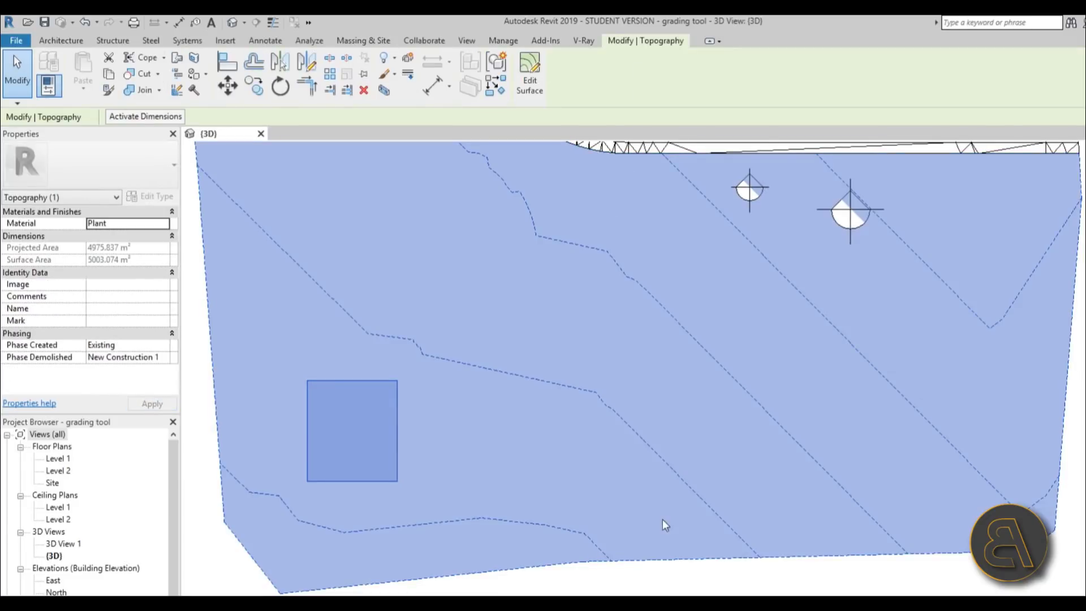
click(720, 562)
- Sketch a rectangular building pad about 7.5 by 8.7 m beside the existing pad and finish it
click(450, 85)
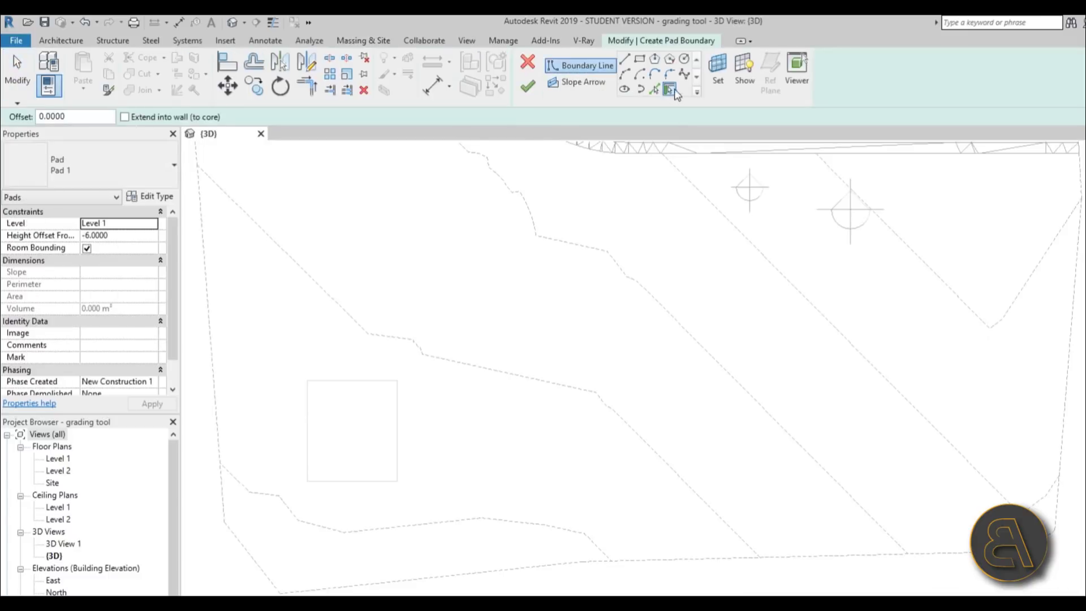
click(495, 378)
click(580, 477)
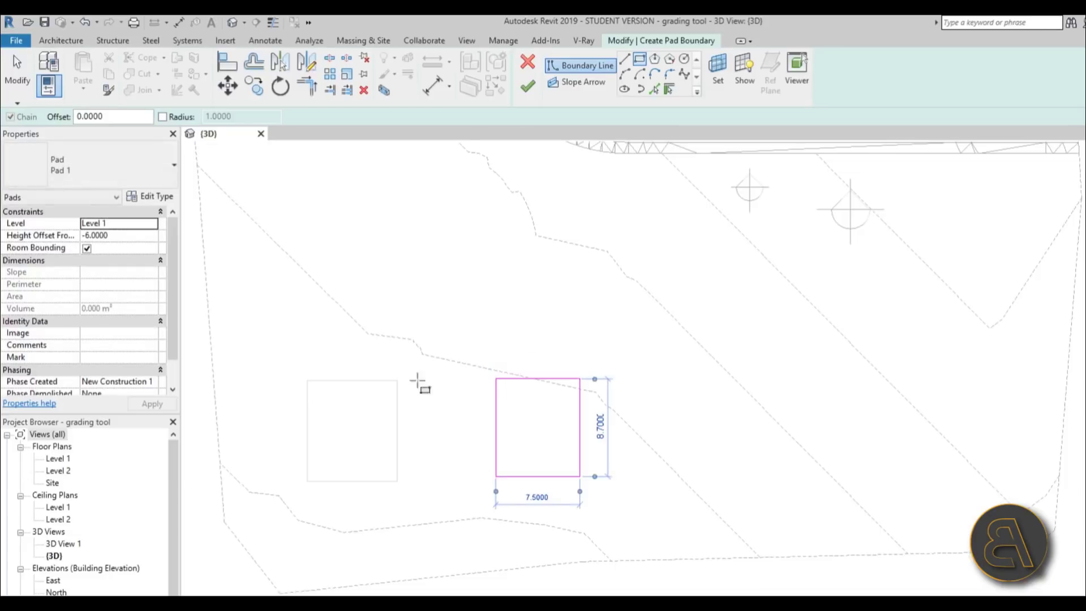
click(528, 86)
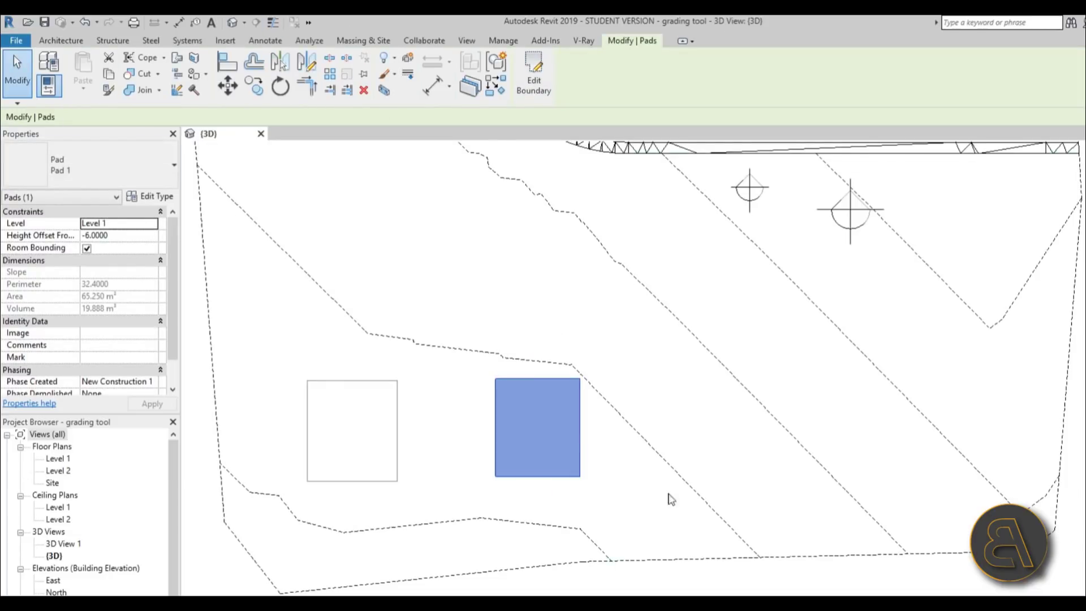
key(Escape)
- Set the 3D view's phase to New Consstruction 2
drag(176, 281, 164, 368)
click(163, 369)
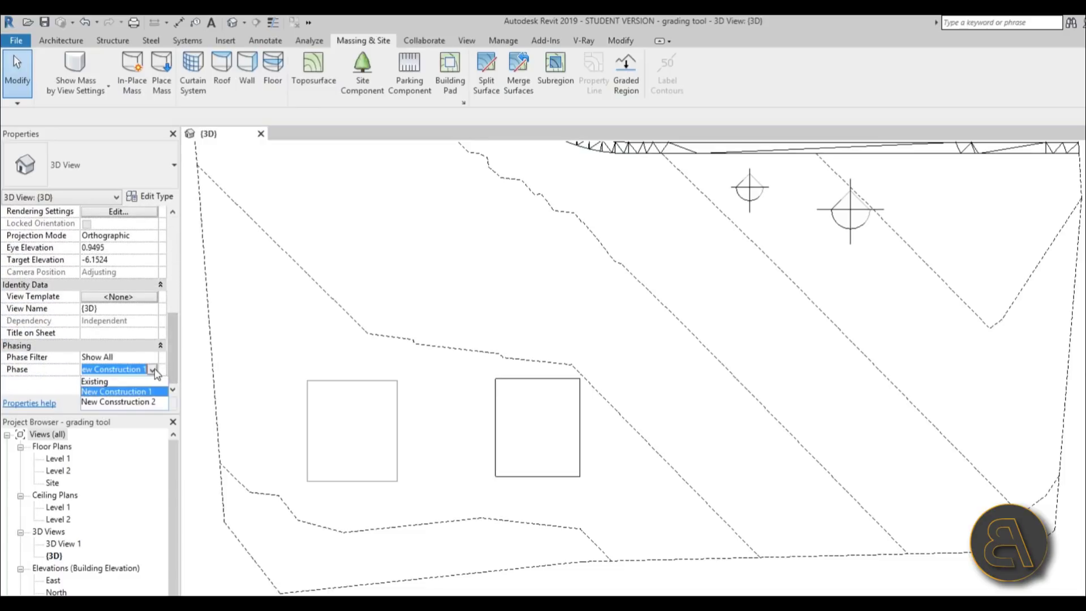
click(127, 406)
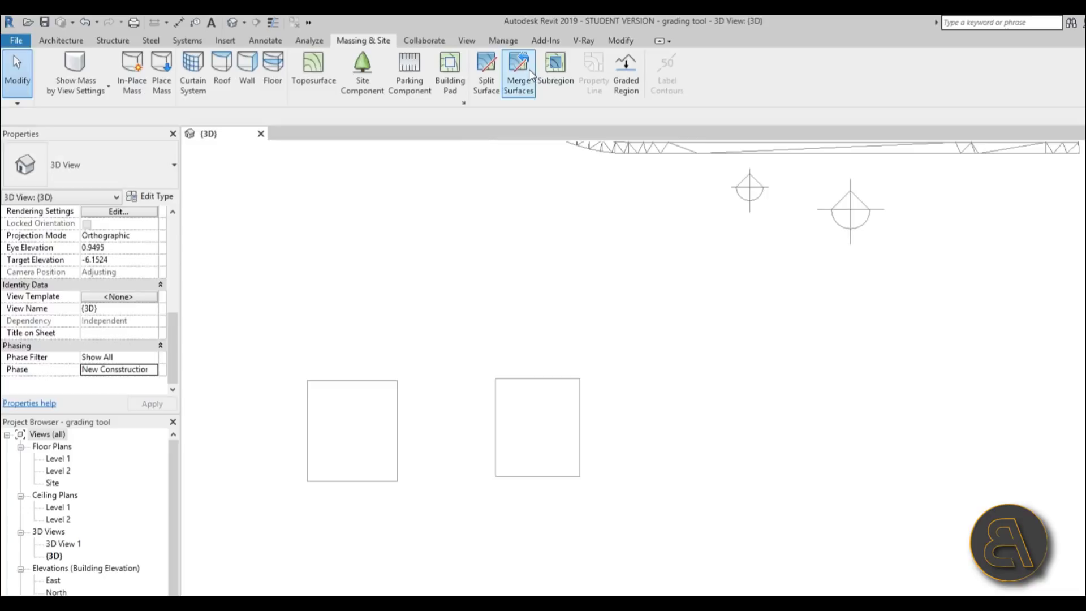
- Sketch a third rectangular building pad about 8 by 8 m in line with the other two and finish it
click(449, 67)
shift+middle_drag(712, 402, 625, 402)
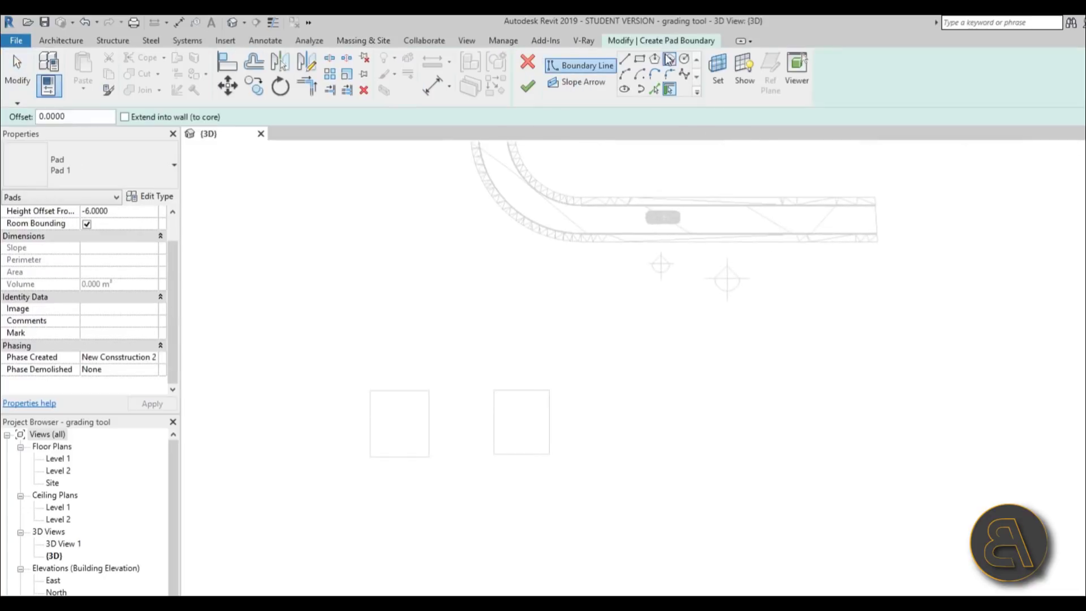
click(616, 390)
click(676, 452)
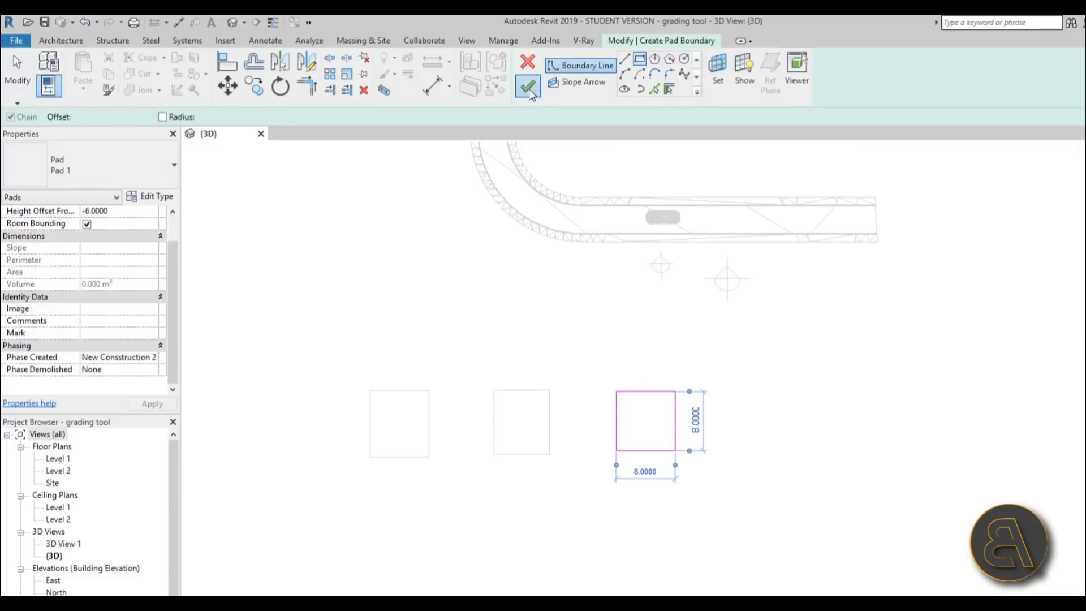
click(528, 87)
click(23, 80)
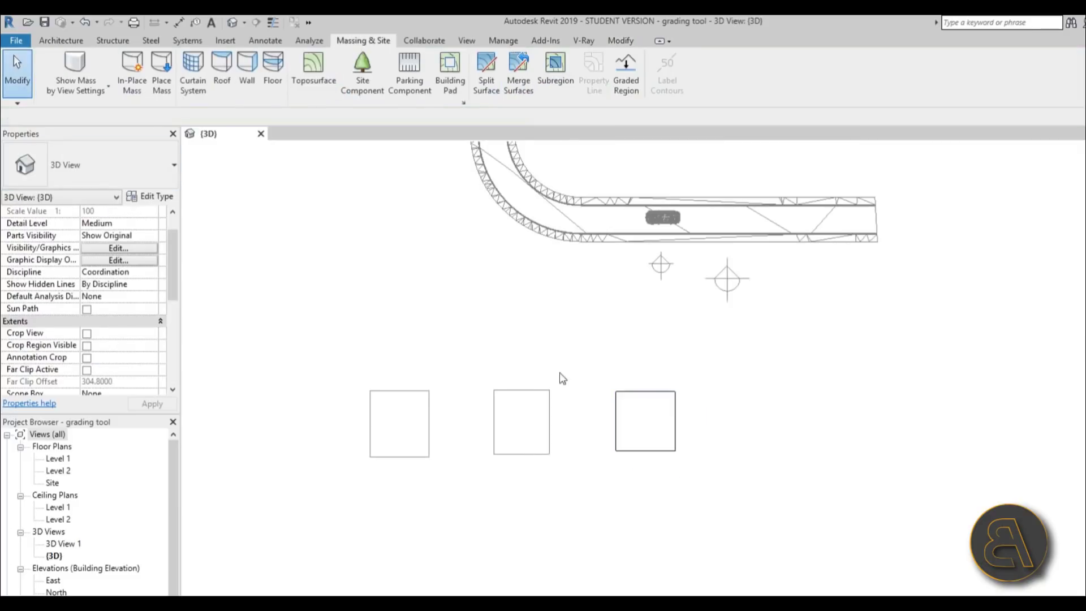
- Check the phasing properties of the topography under the third pad and examine all three pads in perspective against the site
click(675, 416)
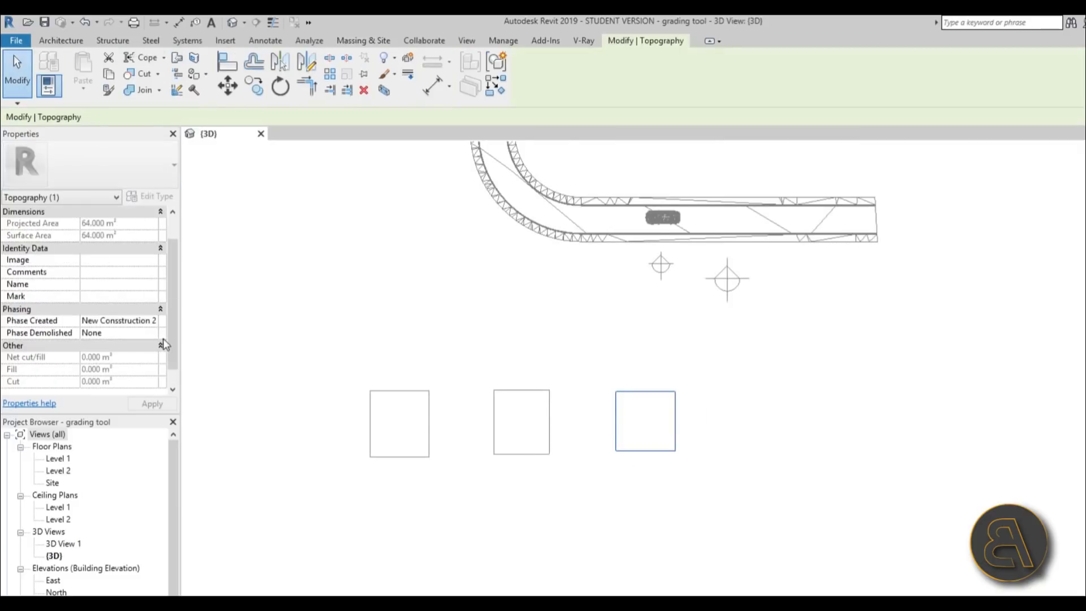
scroll(170, 340, up, 2)
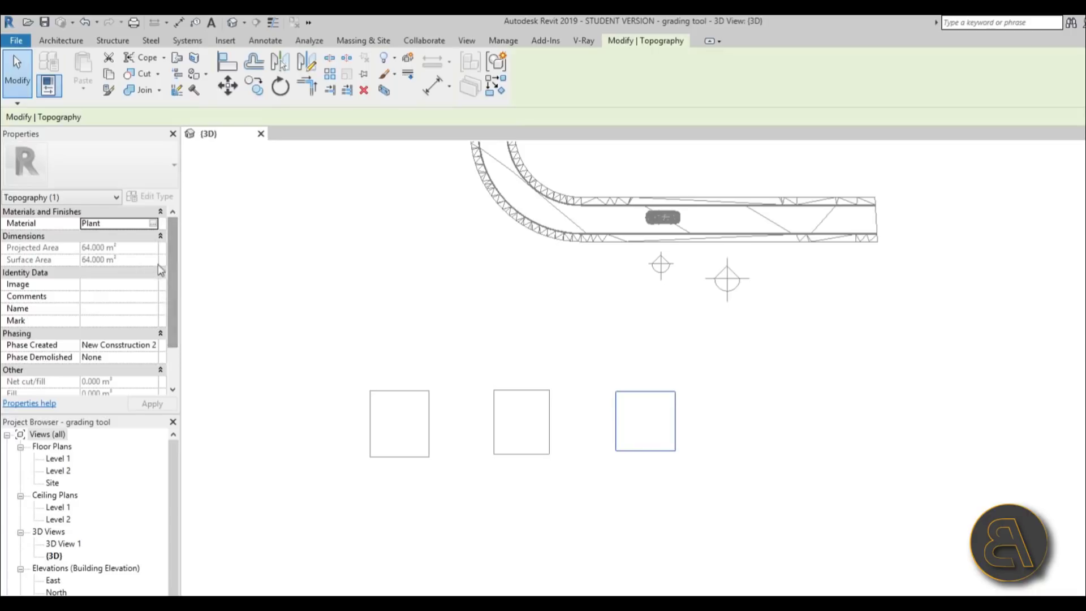
click(631, 396)
click(632, 399)
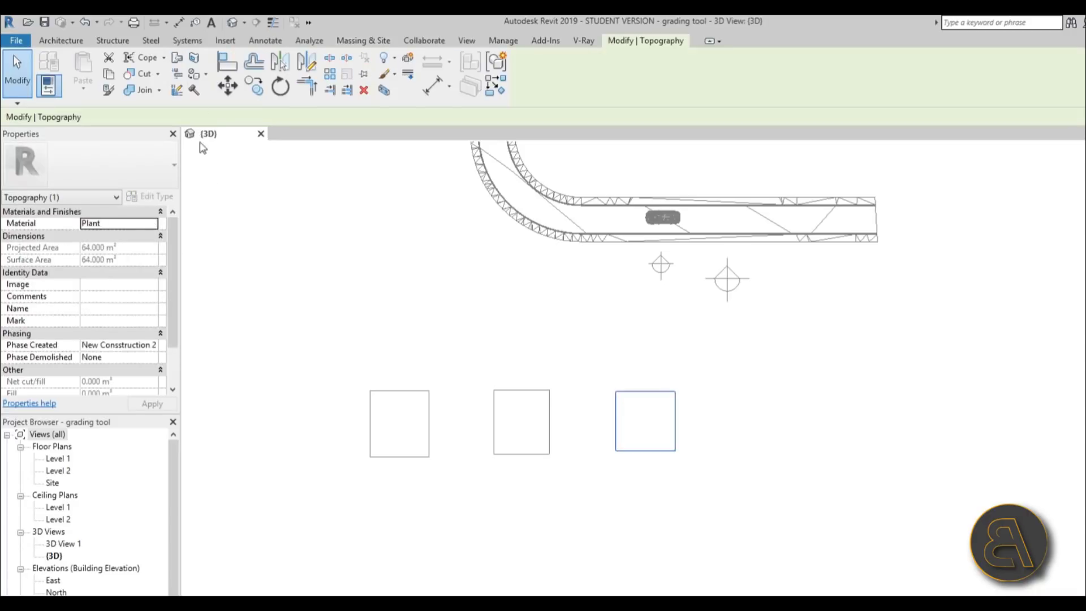
key(Escape)
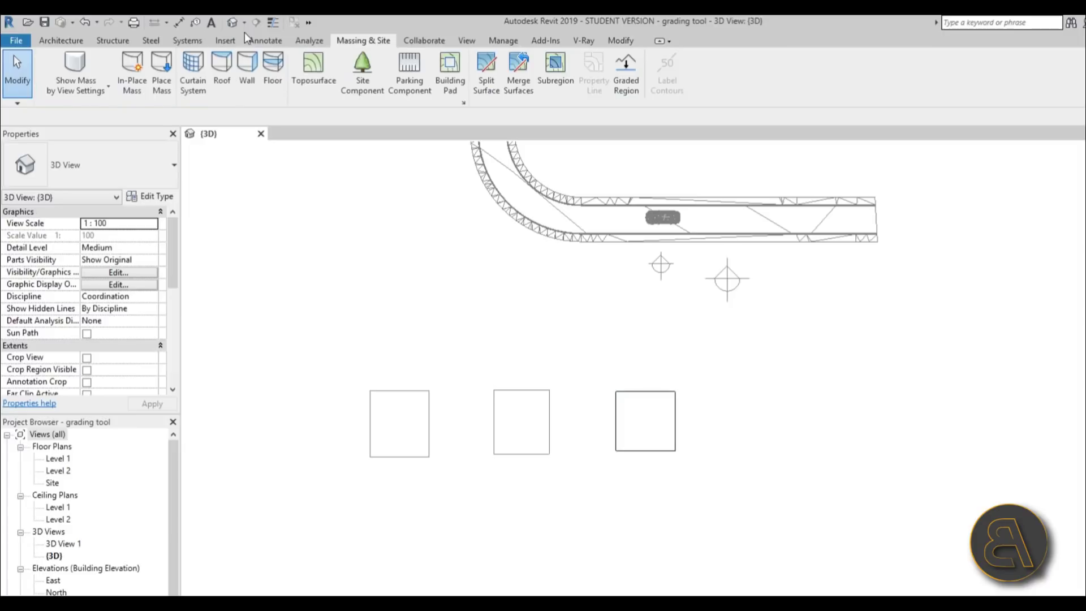
shift+middle_drag(447, 480, 554, 417)
scroll(555, 417, down, 5)
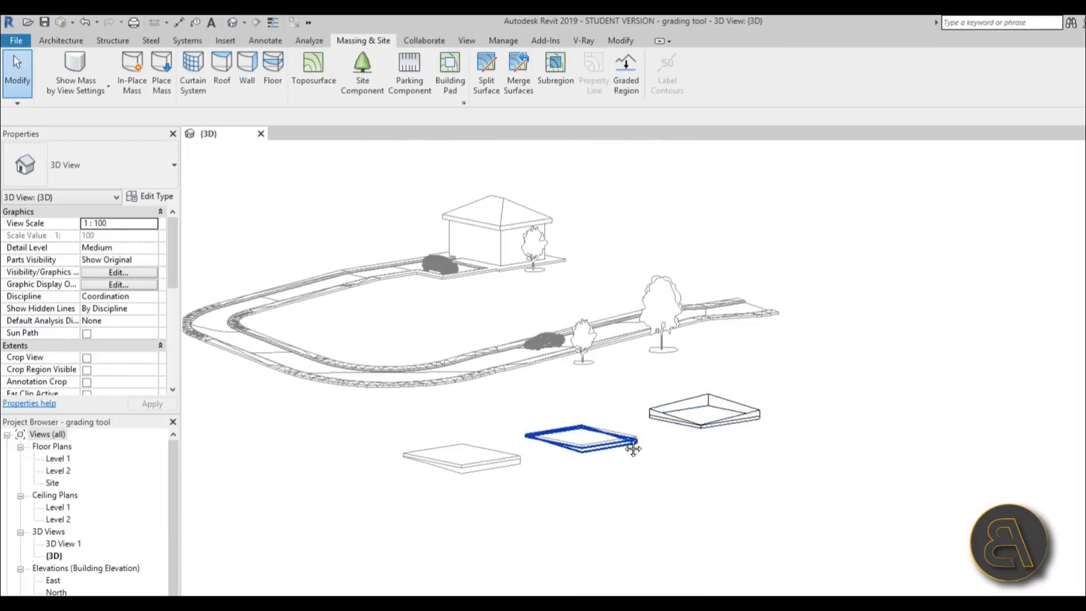
- Set the 3D view's phase to New Construction 1 and examine how the three pads affect the original toposurface
drag(173, 255, 174, 351)
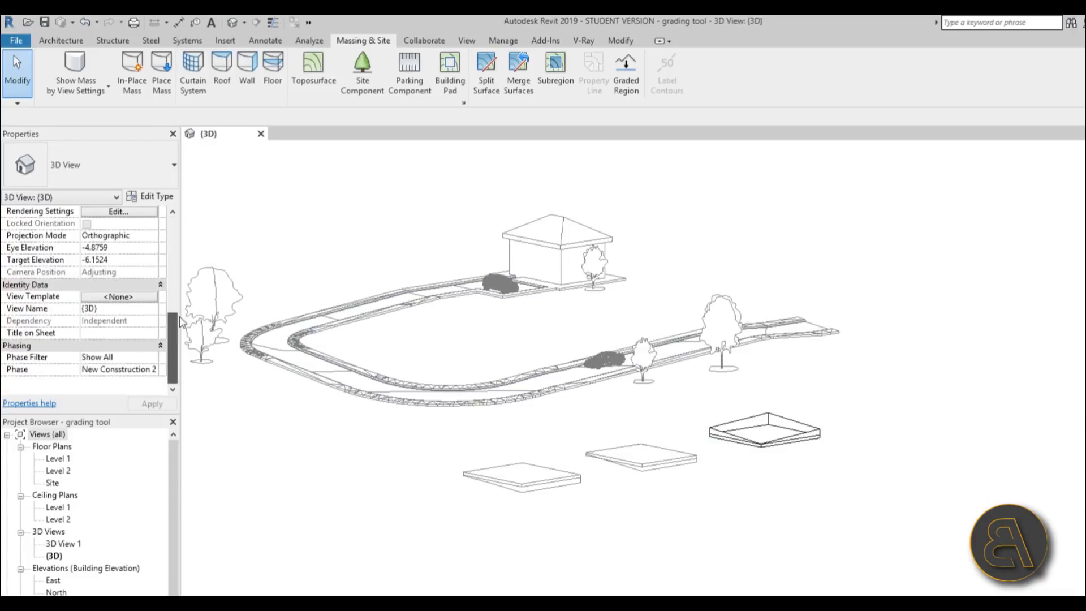
click(156, 375)
click(144, 394)
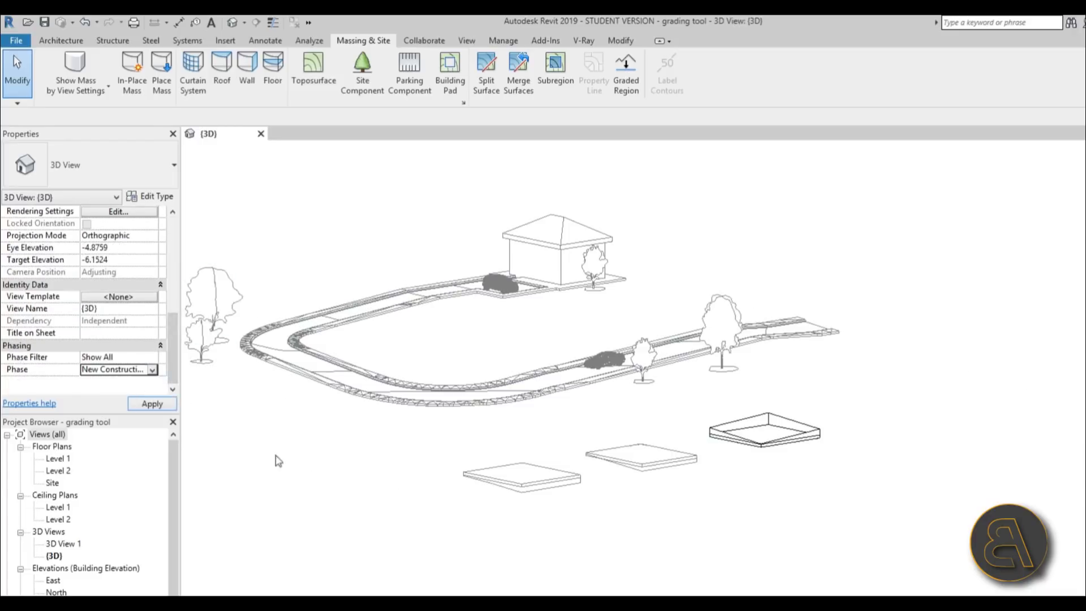
shift+middle_drag(819, 465, 439, 431)
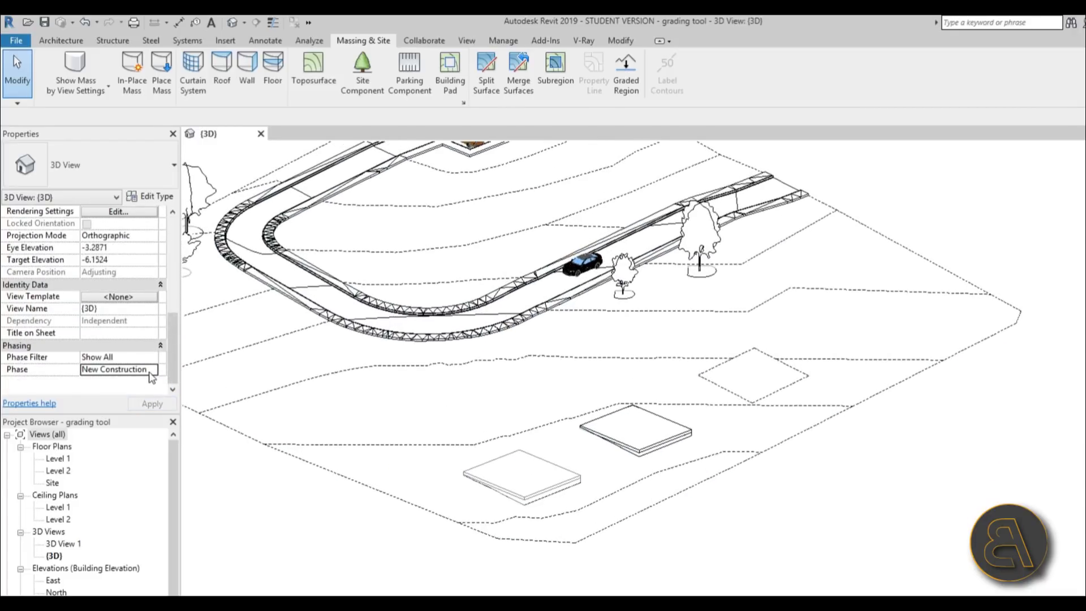
click(153, 375)
click(124, 392)
scroll(683, 366, up, 3)
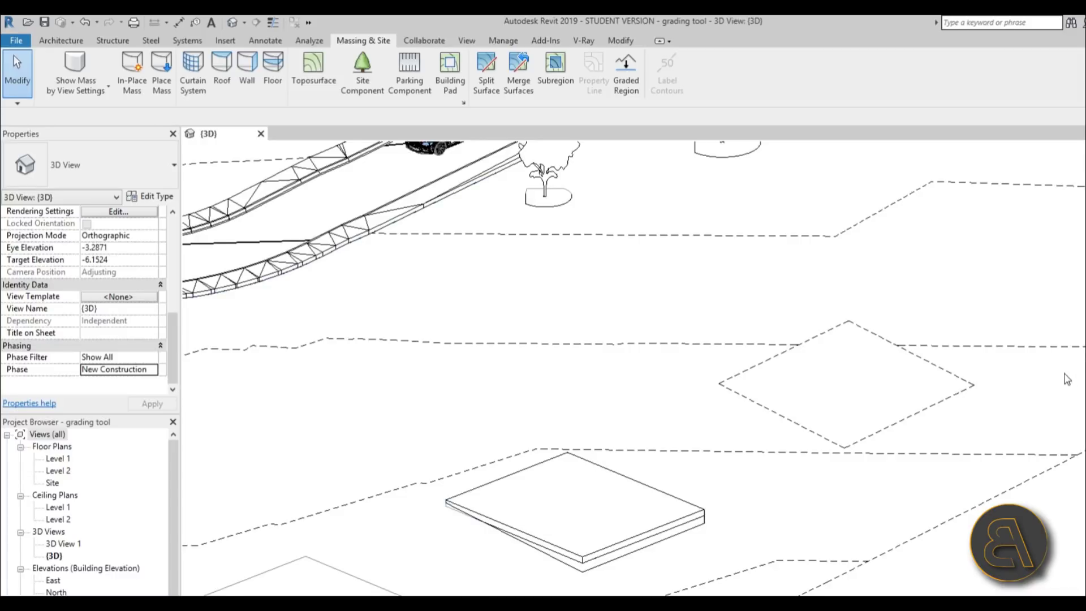
scroll(950, 359, down, 2)
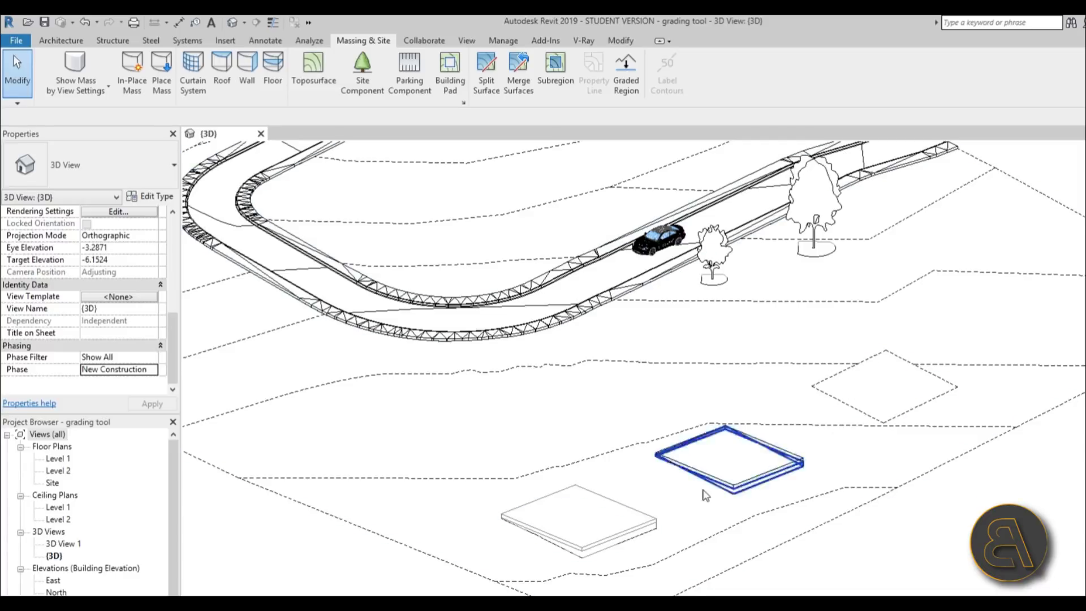
- Inspect the phasing properties of the middle pad and compare it with the first pad
click(735, 480)
key(Escape)
click(736, 479)
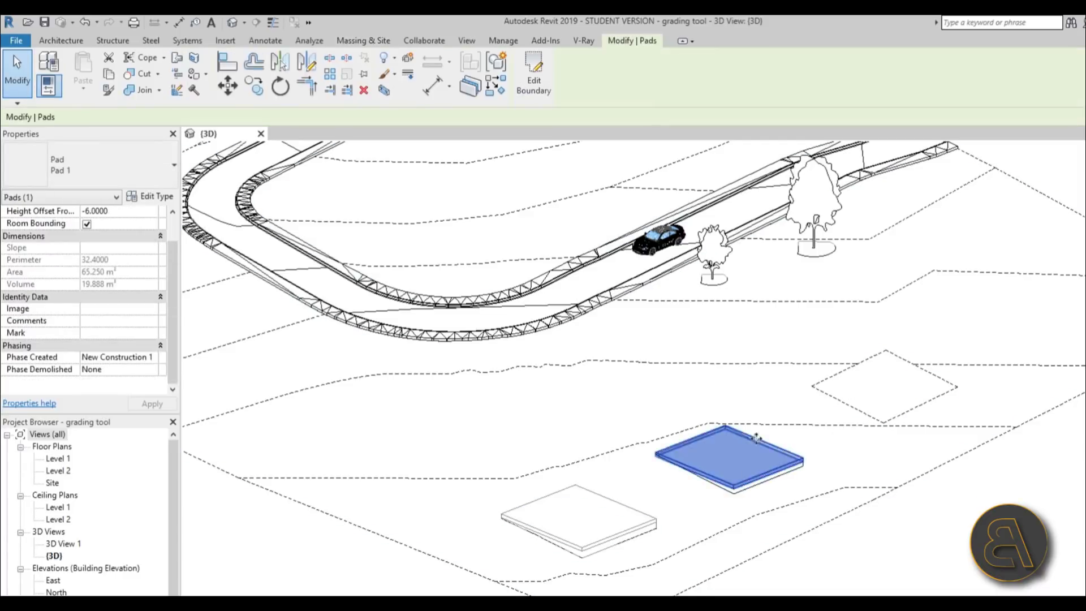
click(645, 523)
key(Escape)
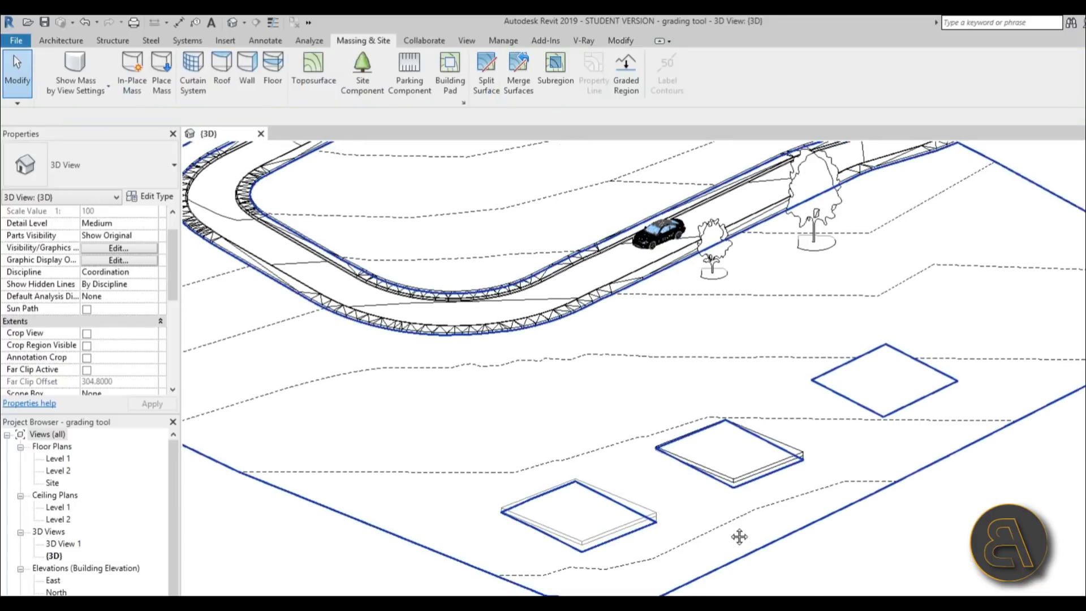
- Examine the original toposurface's extent around the three pads and check its created and demolished phases
middle_drag(874, 583, 850, 591)
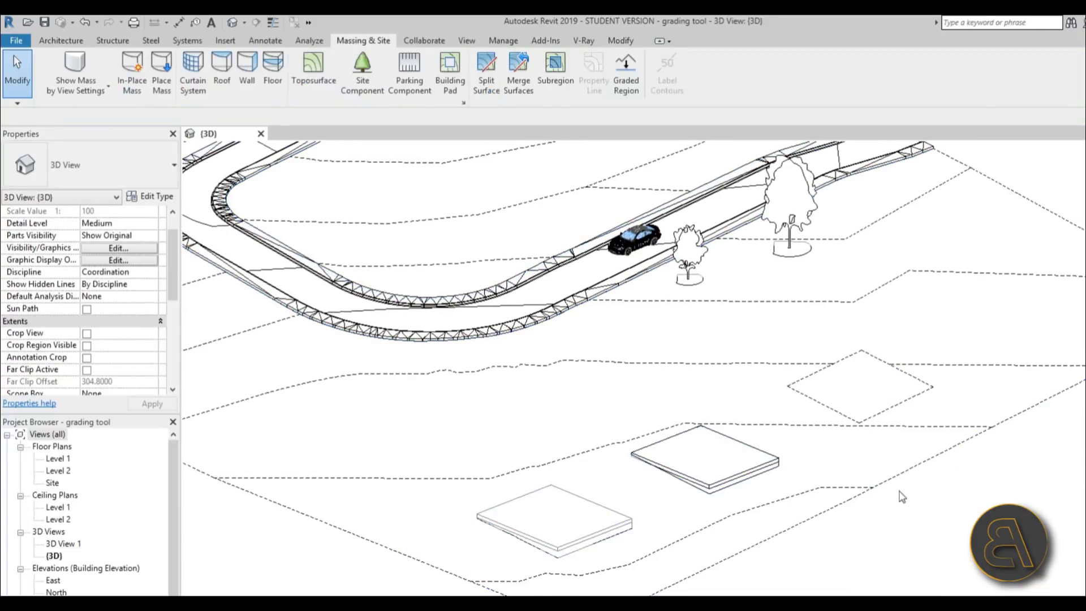
scroll(903, 497, down, 5)
click(976, 294)
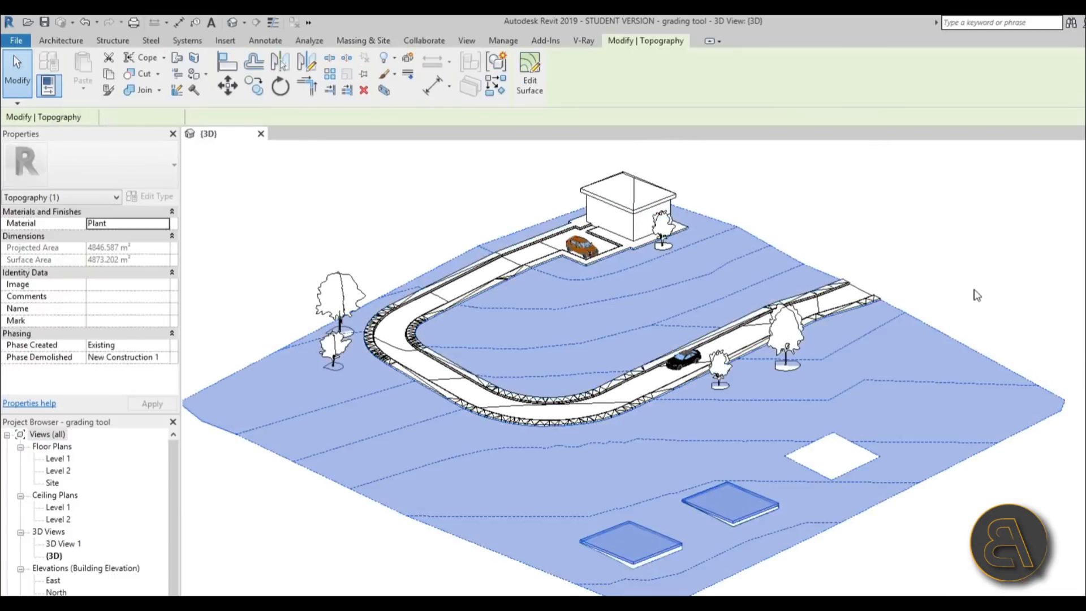
key(Escape)
middle_drag(643, 394, 724, 406)
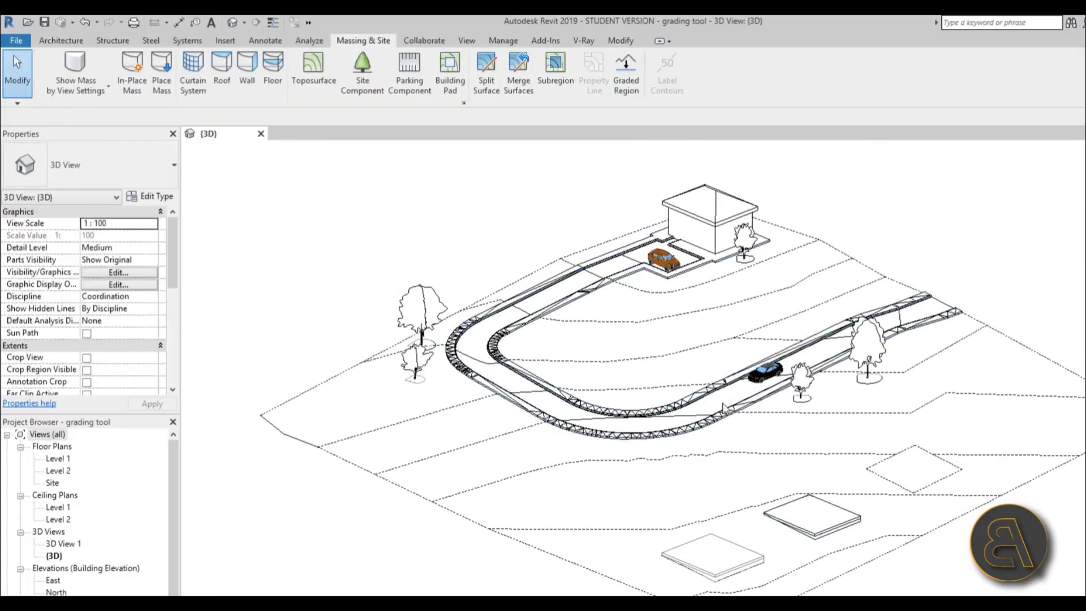